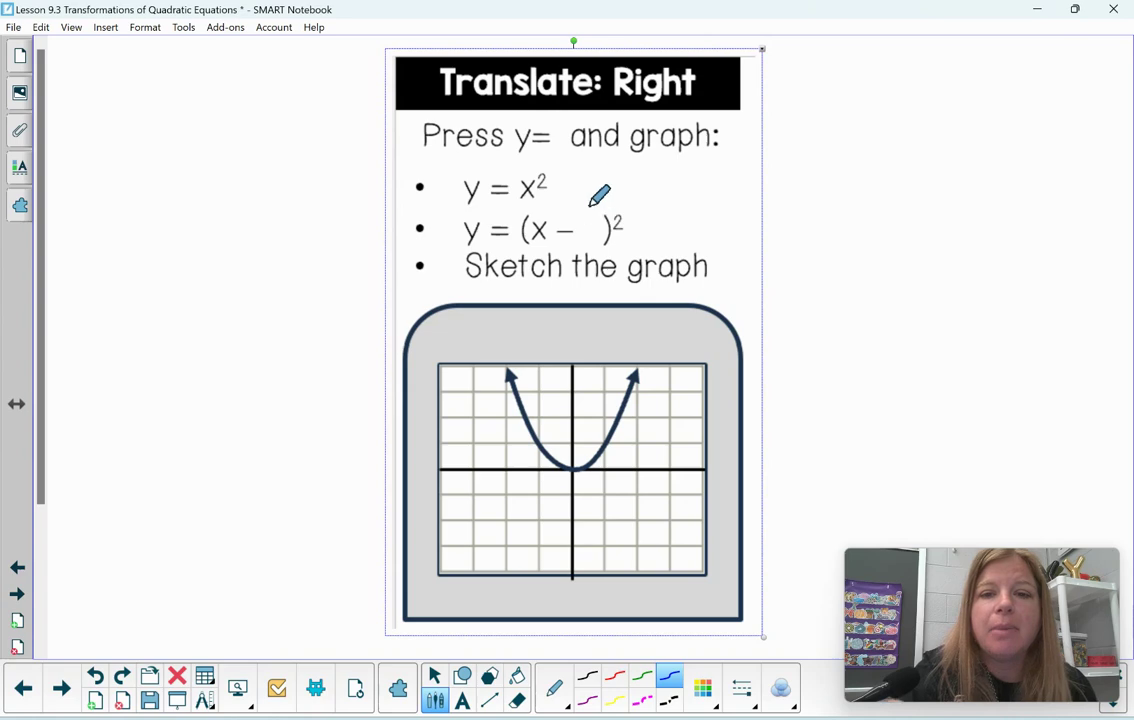
# Write a blue 2 in the blank so it reads y = (x − 2)², then switch to TI-SmartView
pyautogui.moveTo(584, 219); pyautogui.dragTo(600, 240)
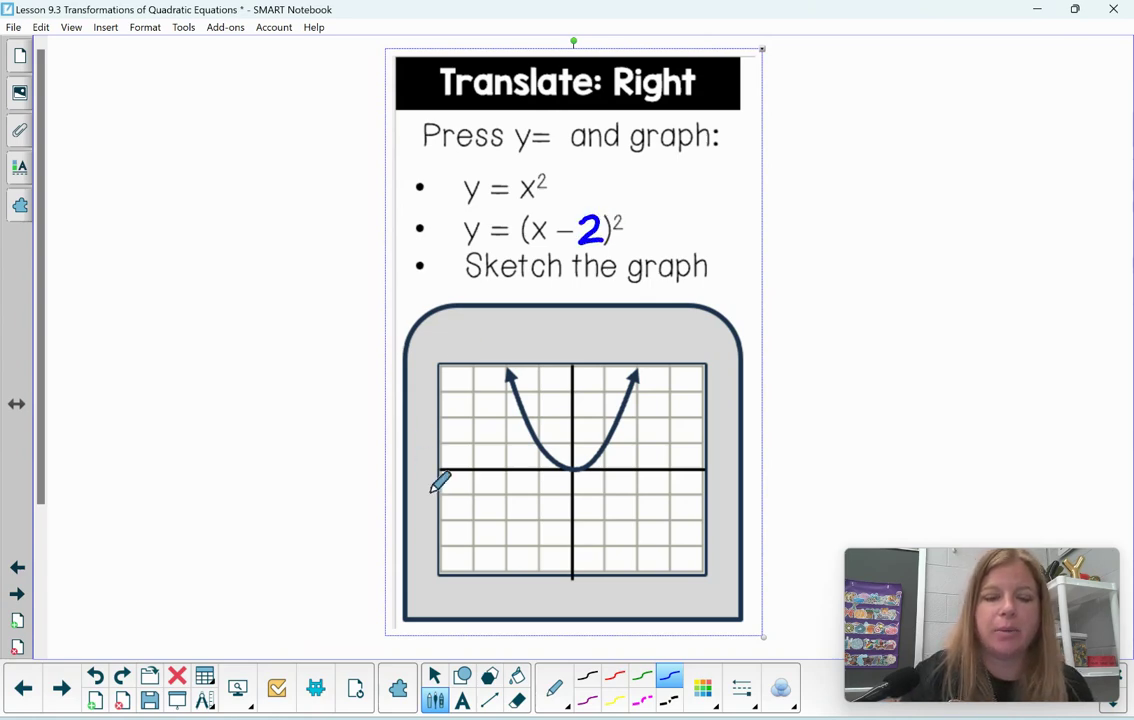
pyautogui.hotkey('alt', 'Tab')
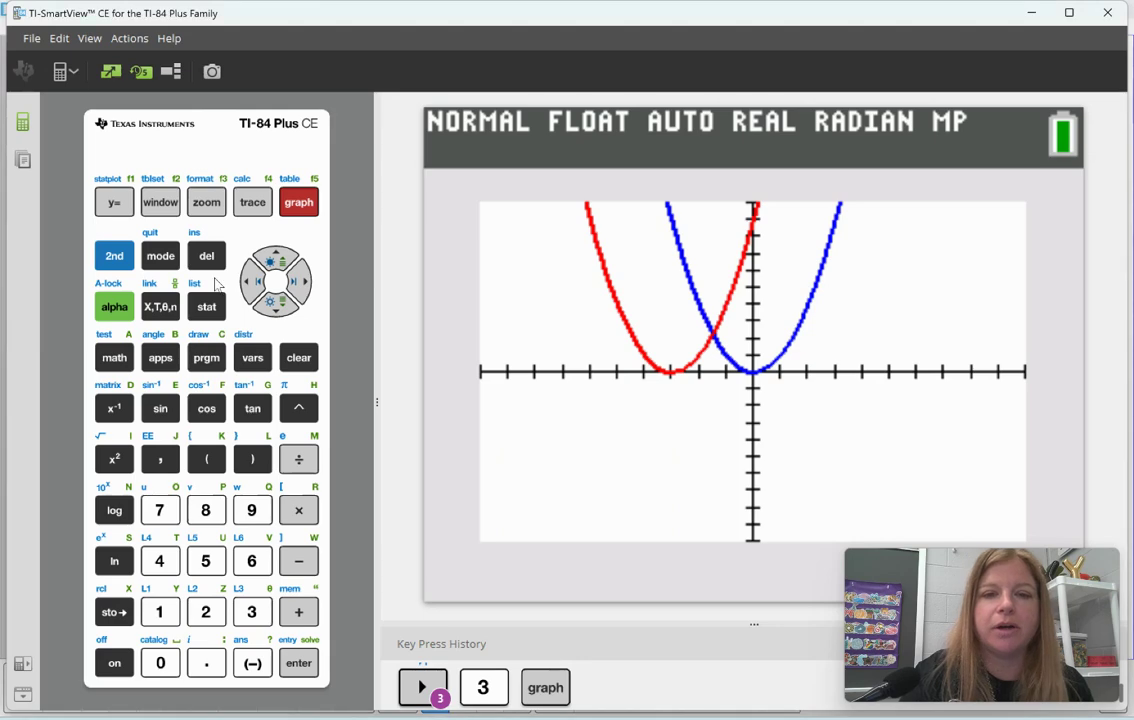
# Edit Y2 from (X+3)² to (X−2)² and graph it alongside X²
pyautogui.click(115, 204)
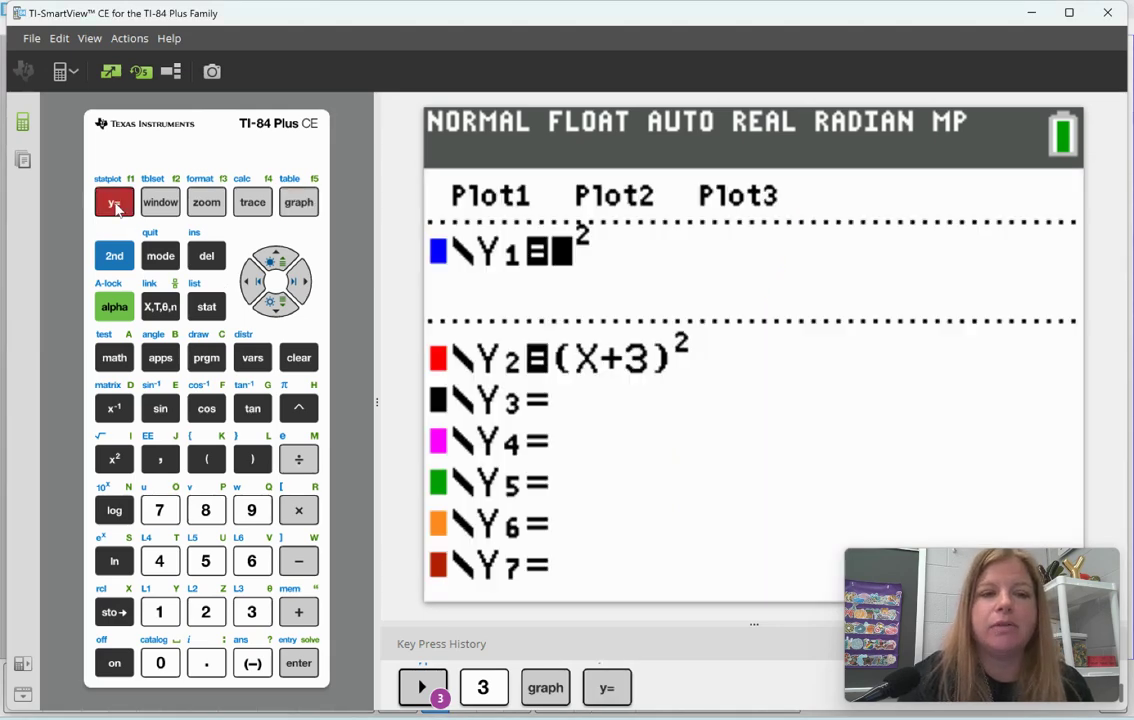
pyautogui.click(279, 308)
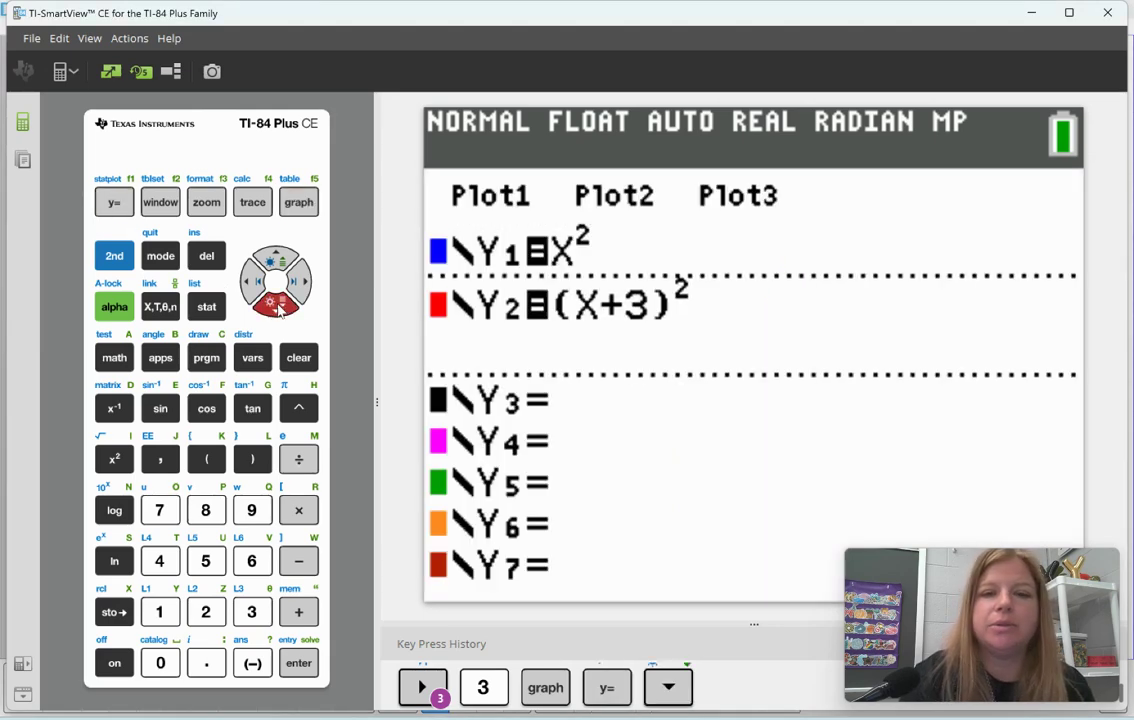
pyautogui.click(301, 283)
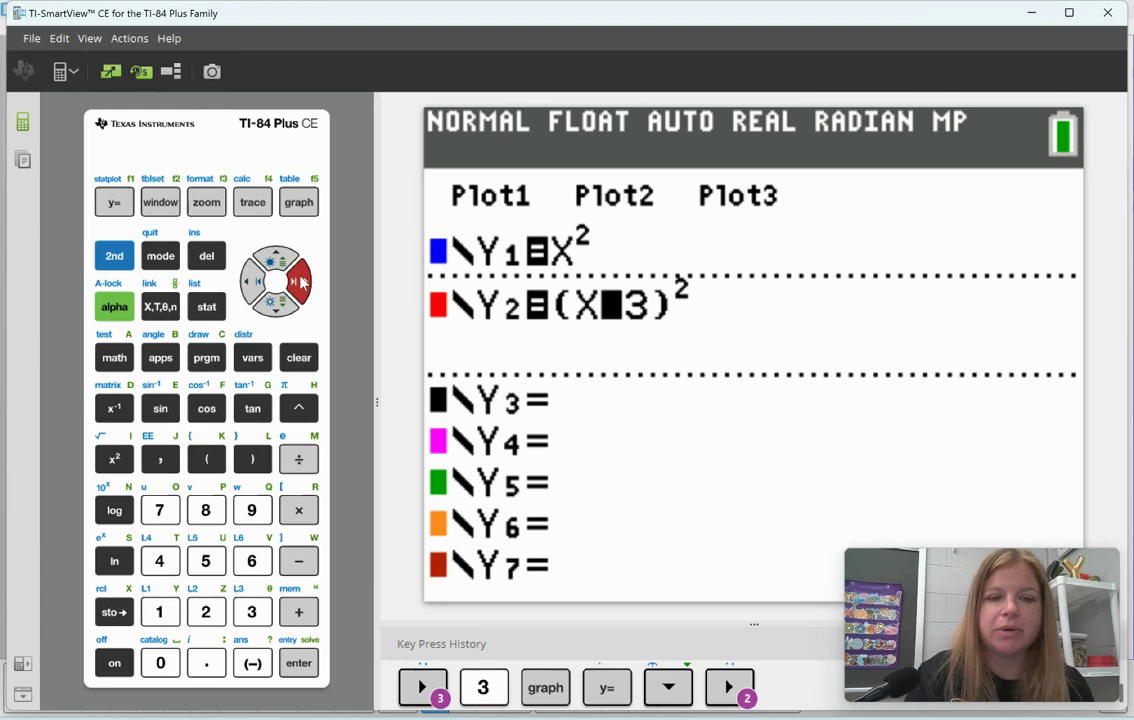
pyautogui.press('-')
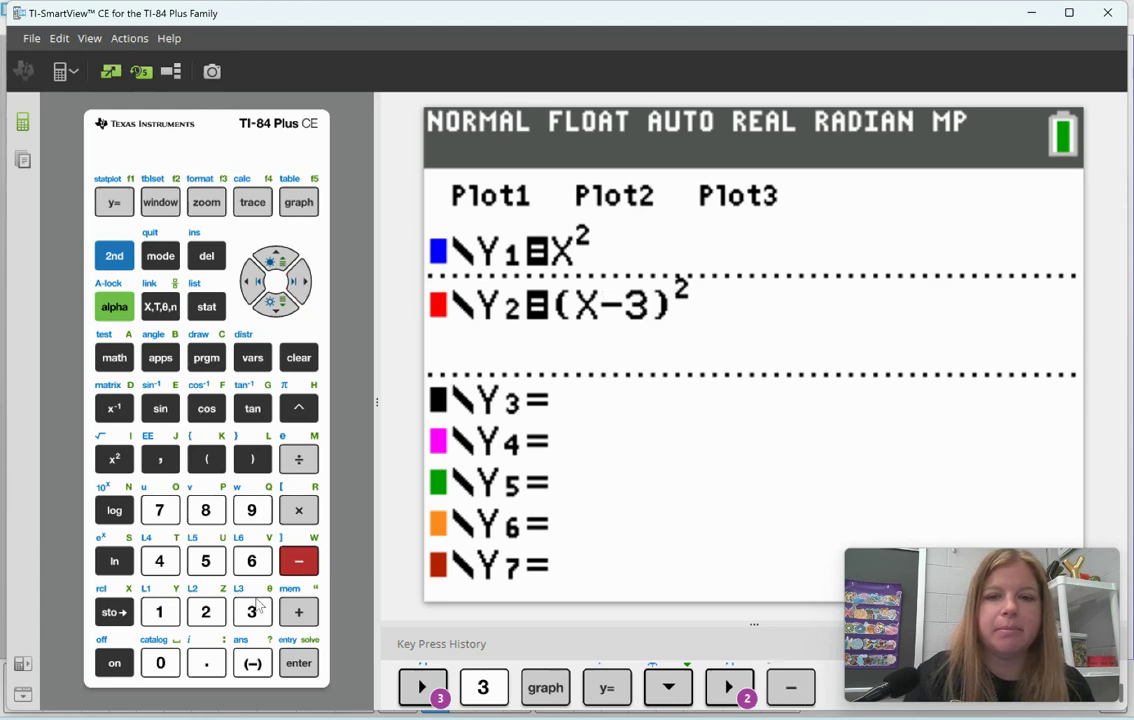
pyautogui.click(206, 614)
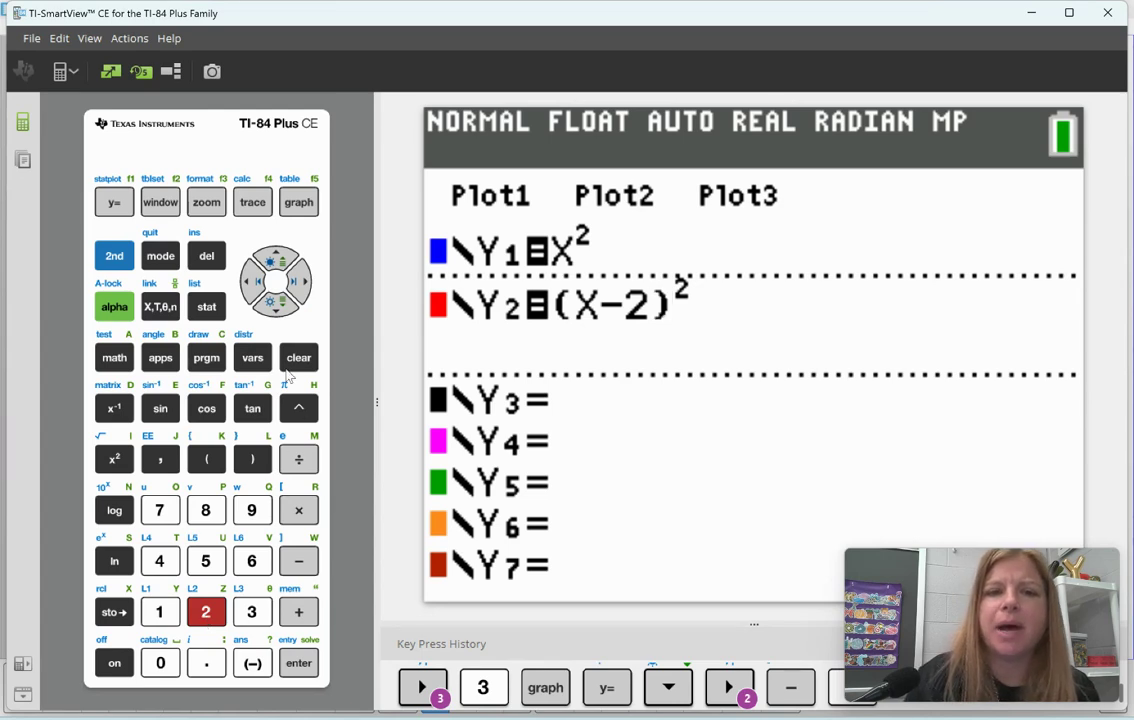
pyautogui.click(299, 203)
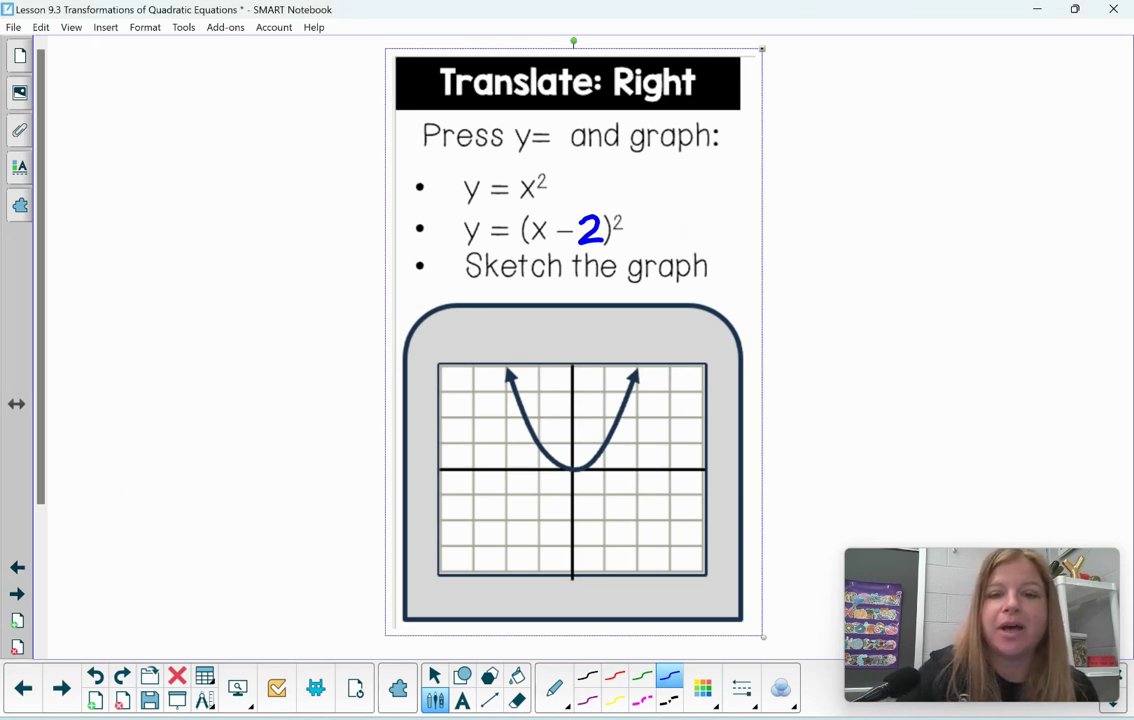
# Sketch the blue parabola with its vertex at x = 2, then go to the next page
pyautogui.click(637, 467)
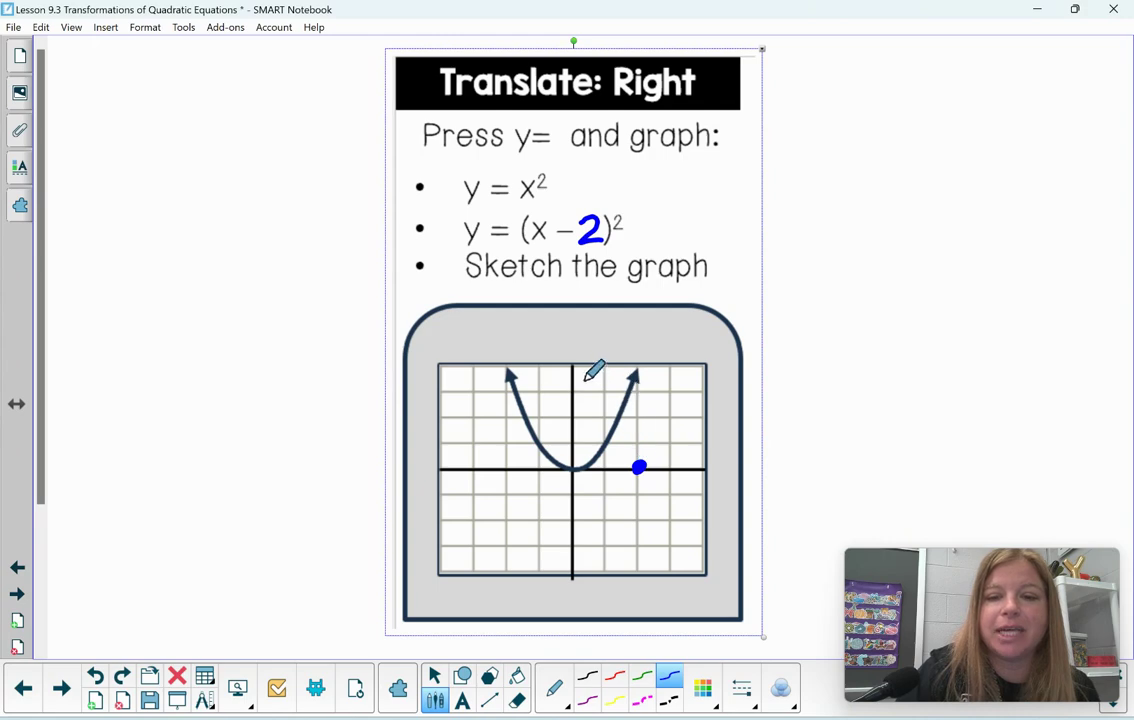
pyautogui.moveTo(570, 377)
pyautogui.mouseDown()
pyautogui.moveTo(574, 364)
pyautogui.moveTo(590, 376)
pyautogui.moveTo(609, 448)
pyautogui.moveTo(698, 372)
pyautogui.moveTo(705, 392)
pyautogui.mouseUp()
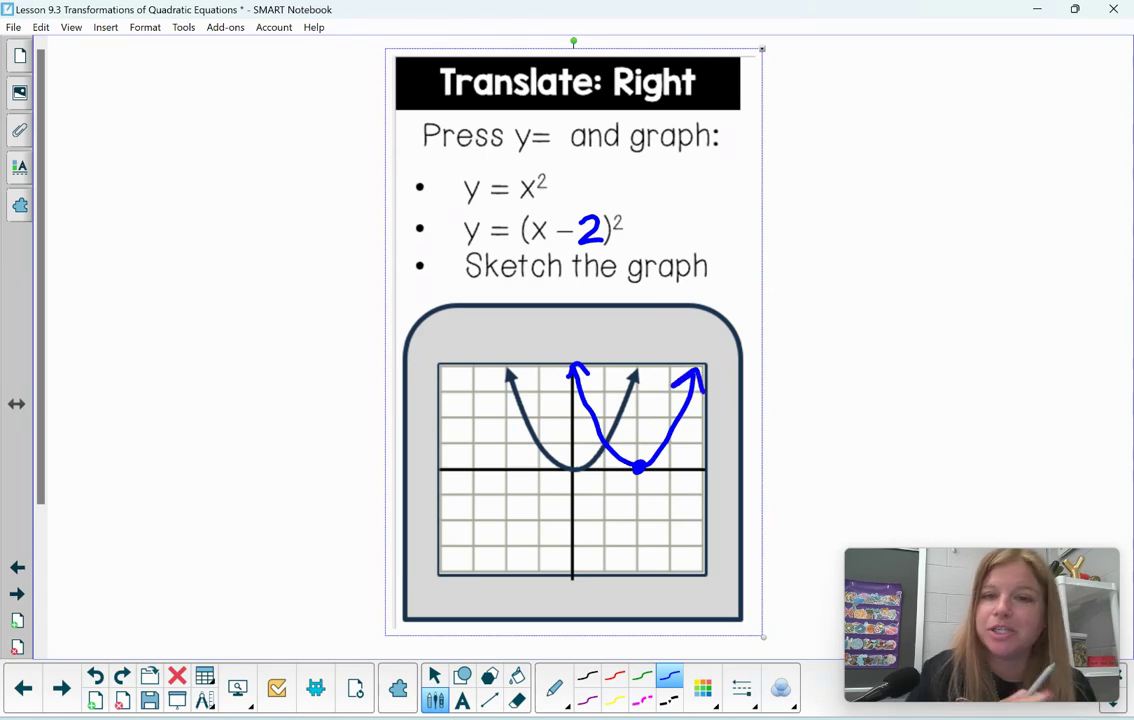
pyautogui.click(61, 688)
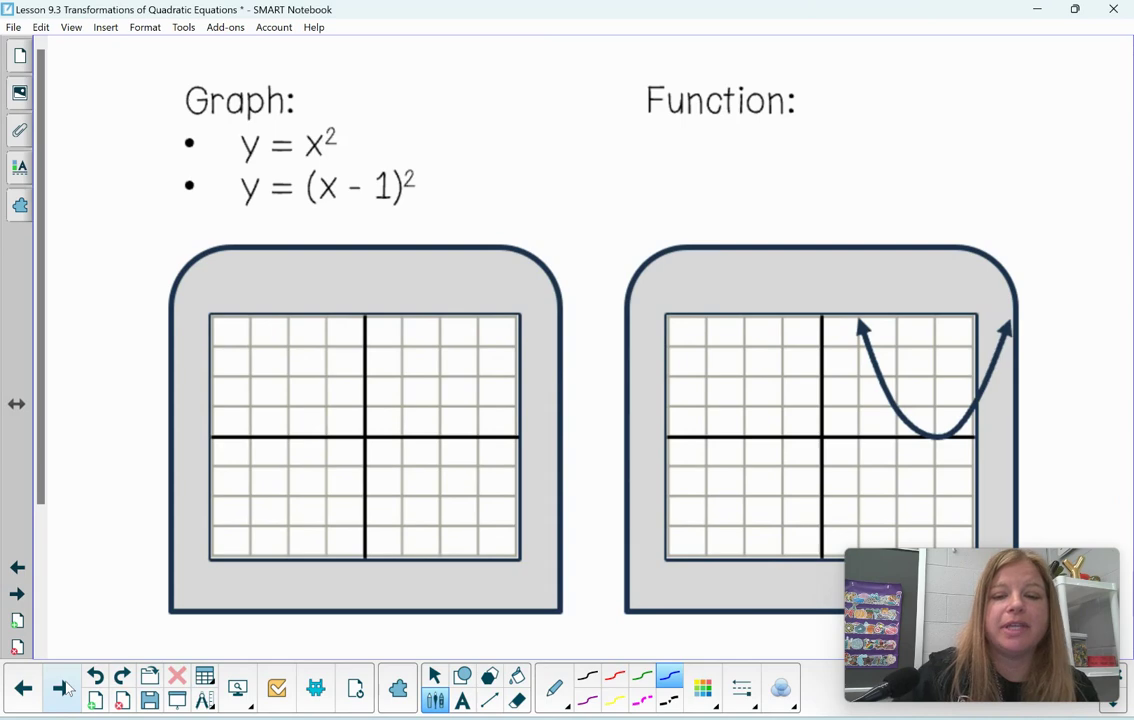
# Sketch y = x² in black on the left grid and bring up TI-SmartView
pyautogui.click(588, 677)
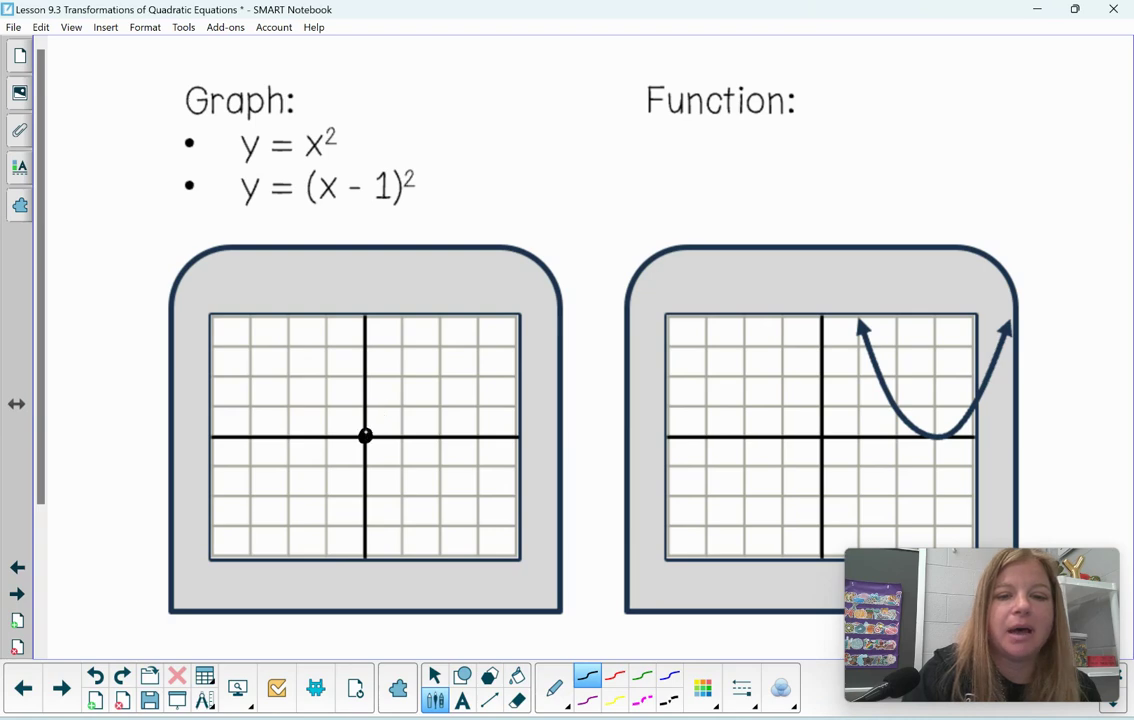
pyautogui.moveTo(296, 323)
pyautogui.mouseDown()
pyautogui.moveTo(322, 310)
pyautogui.moveTo(367, 435)
pyautogui.moveTo(412, 397)
pyautogui.moveTo(433, 309)
pyautogui.moveTo(446, 328)
pyautogui.mouseUp()
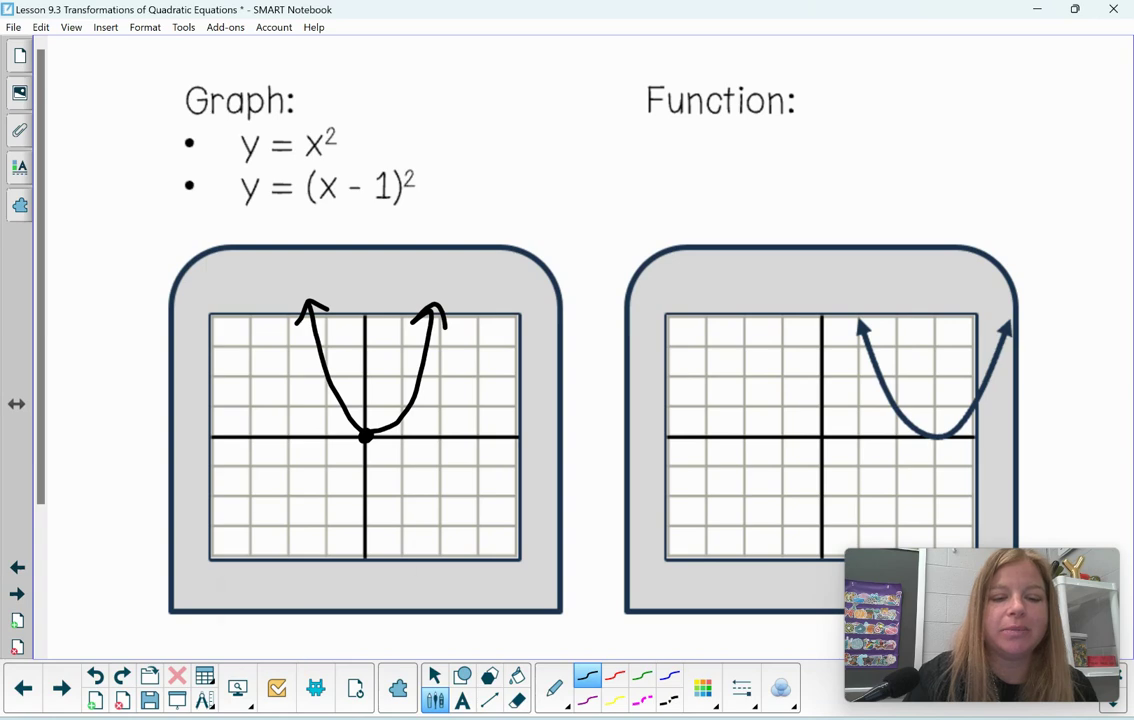
pyautogui.click(321, 716)
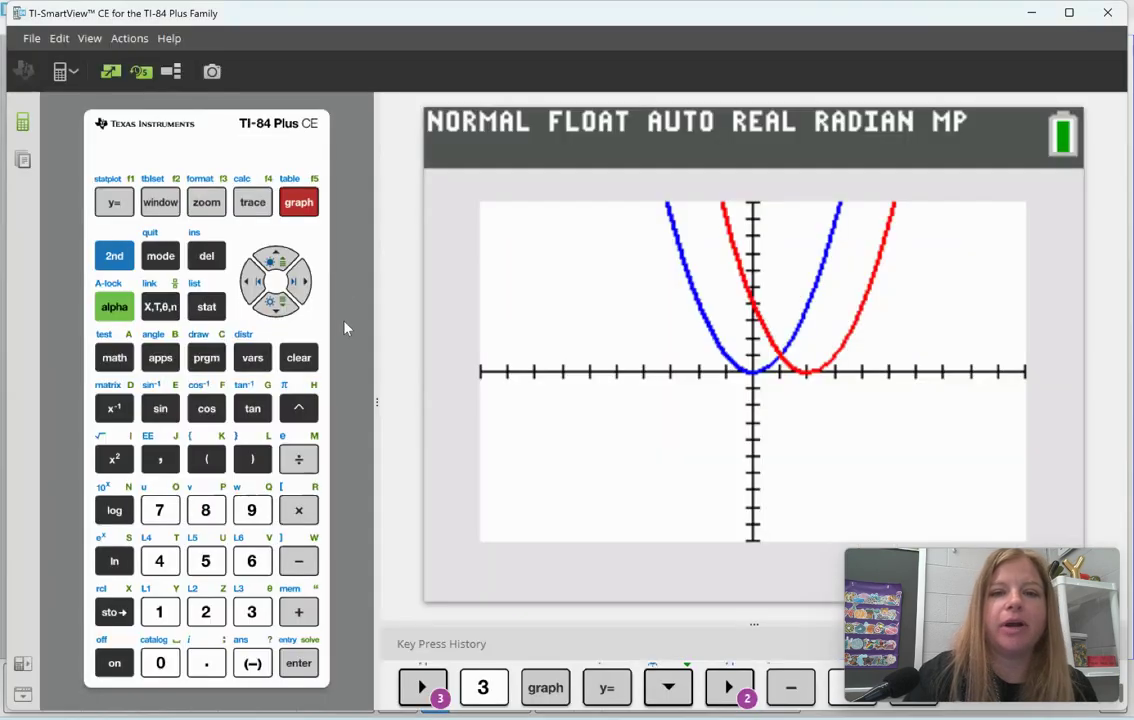
# Change the 2 in Y2 to 1, making (X−1)², and graph it beside X²
pyautogui.click(114, 200)
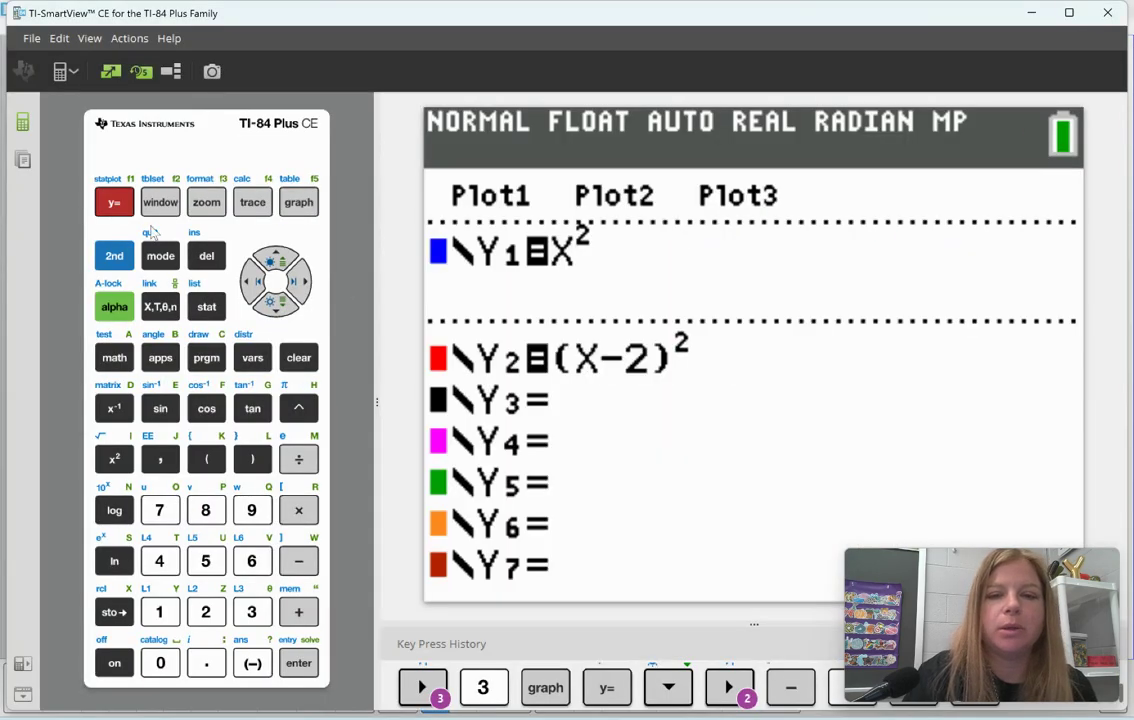
pyautogui.click(281, 308)
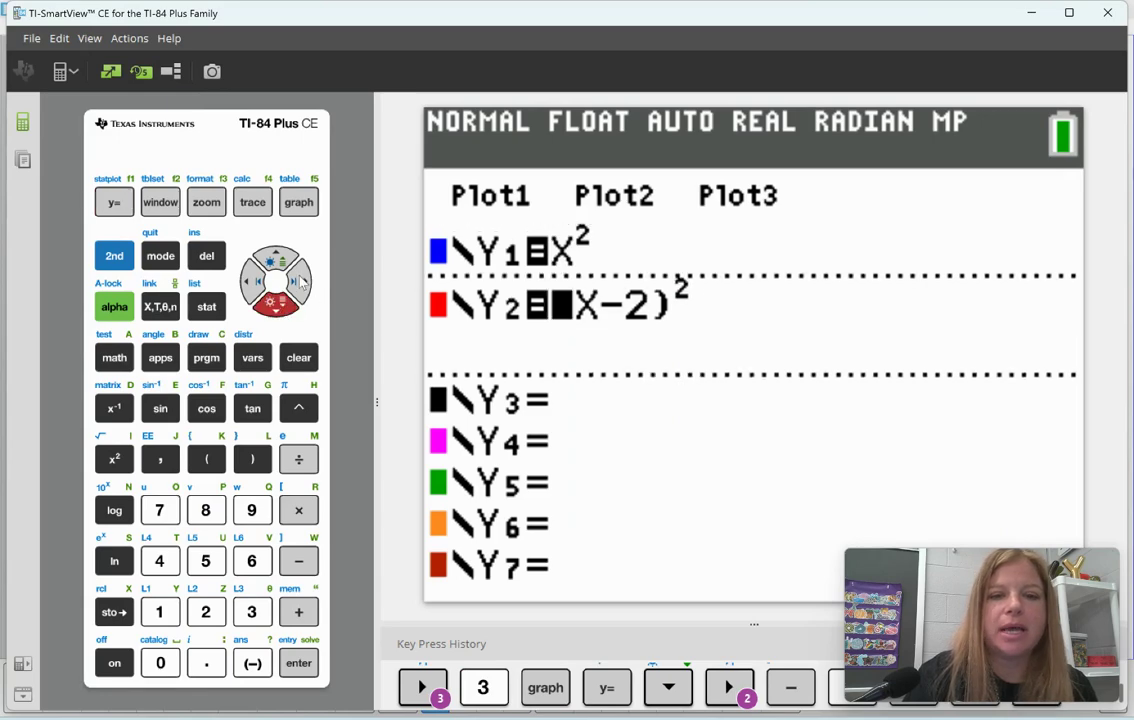
pyautogui.click(299, 282)
pyautogui.click(299, 282)
pyautogui.click(299, 282)
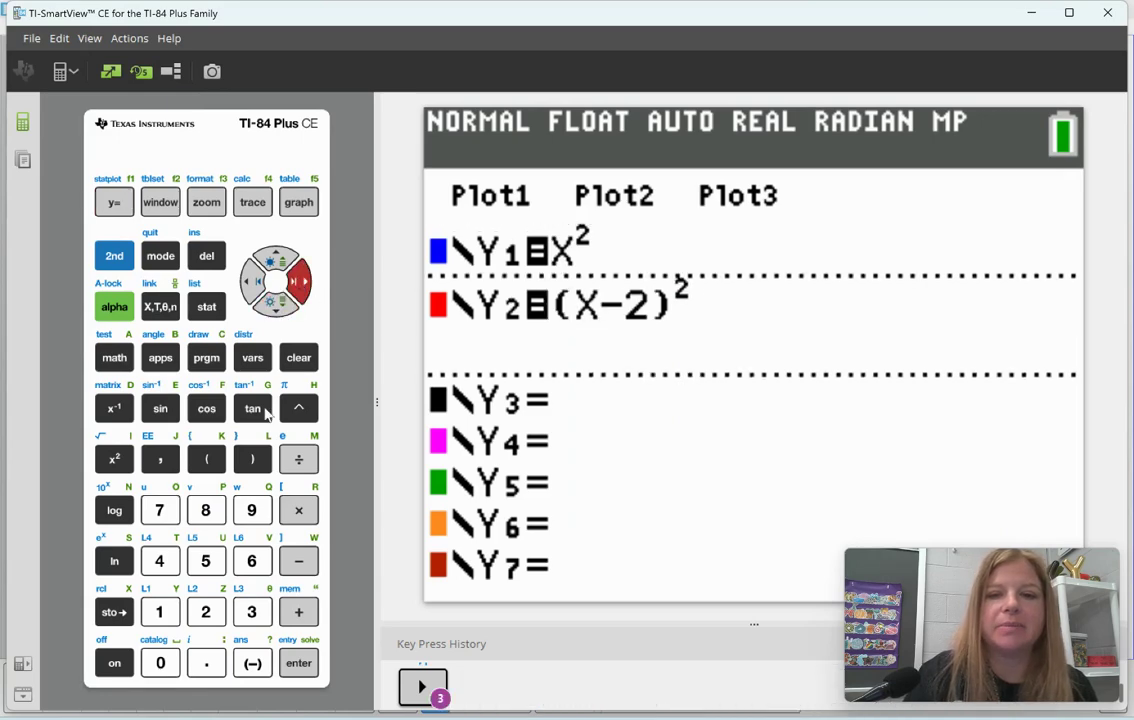
pyautogui.click(160, 612)
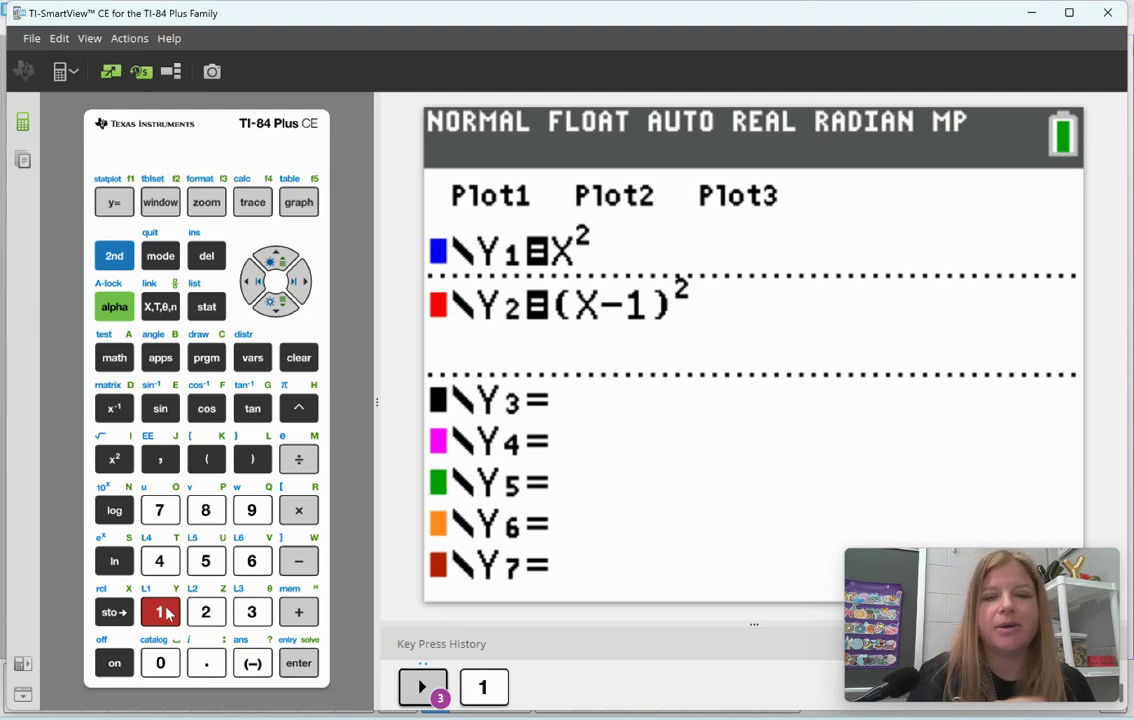
pyautogui.click(305, 203)
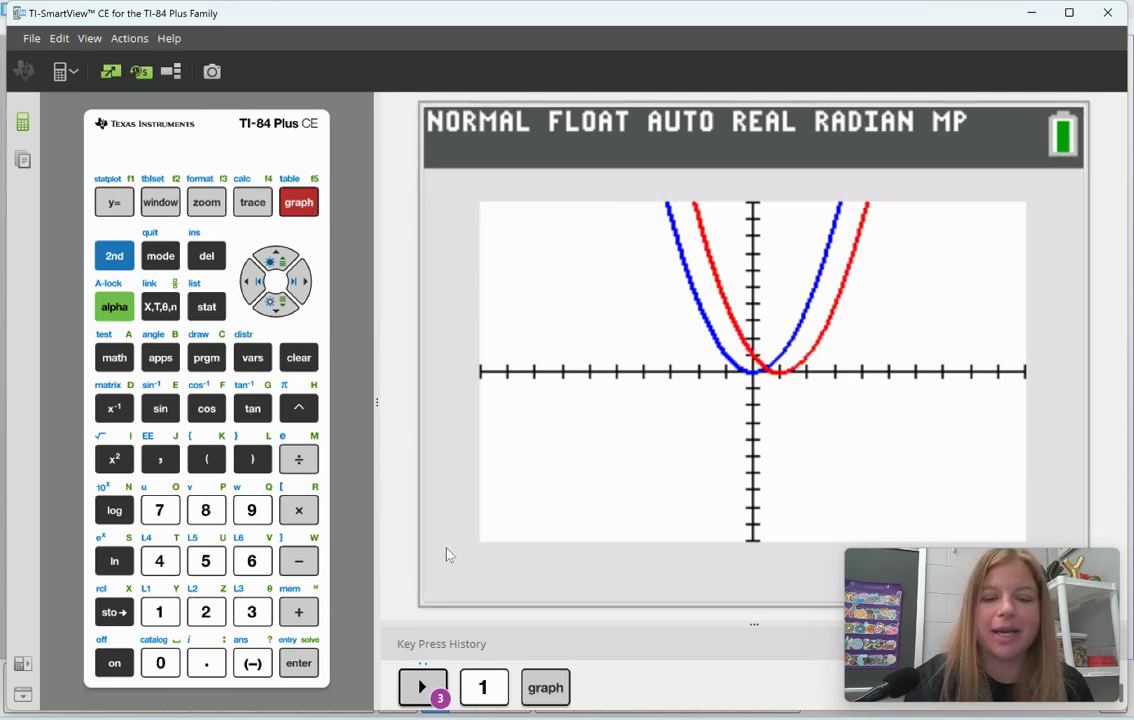
# Sketch the y = (x − 1)² parabola in blue on the left grid
pyautogui.hotkey('alt', 'Tab')
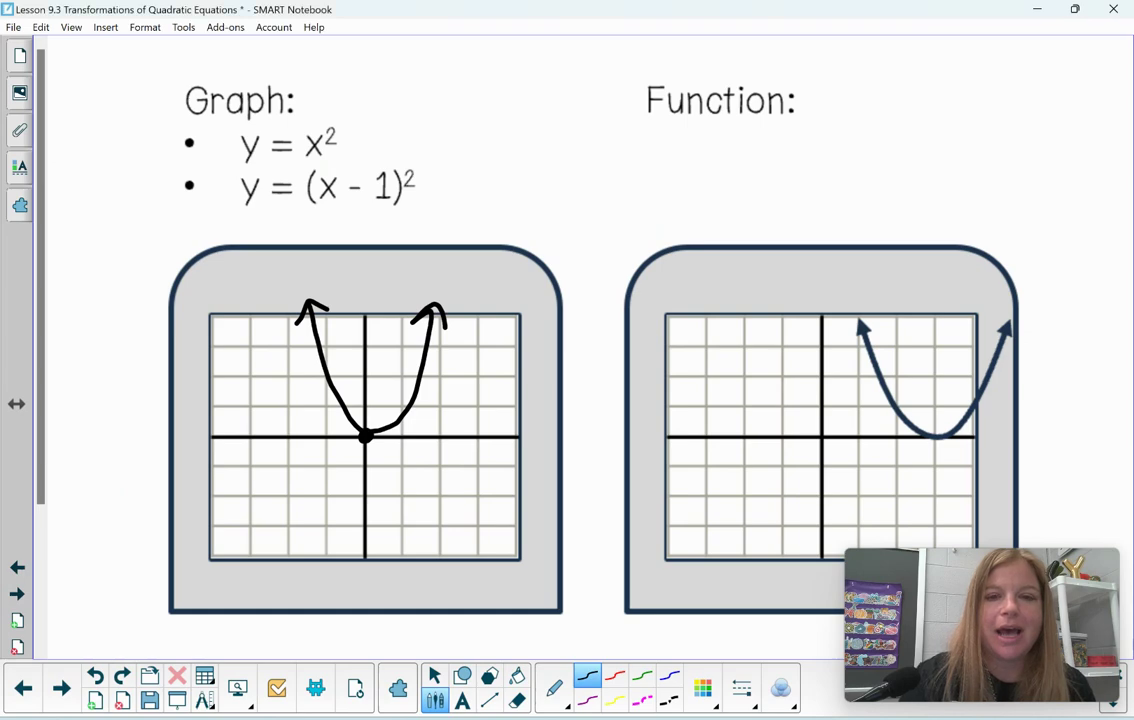
pyautogui.click(670, 677)
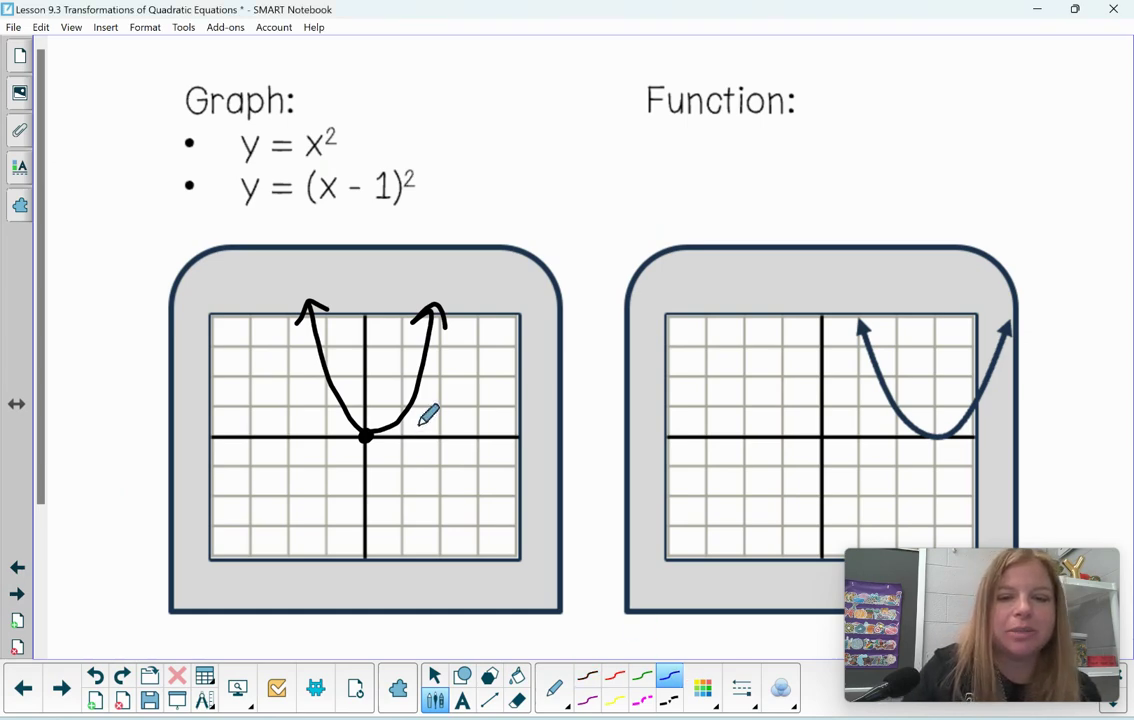
pyautogui.moveTo(338, 320)
pyautogui.mouseDown()
pyautogui.moveTo(361, 318)
pyautogui.moveTo(358, 345)
pyautogui.moveTo(400, 436)
pyautogui.moveTo(423, 321)
pyautogui.moveTo(466, 300)
pyautogui.moveTo(483, 322)
pyautogui.mouseUp()
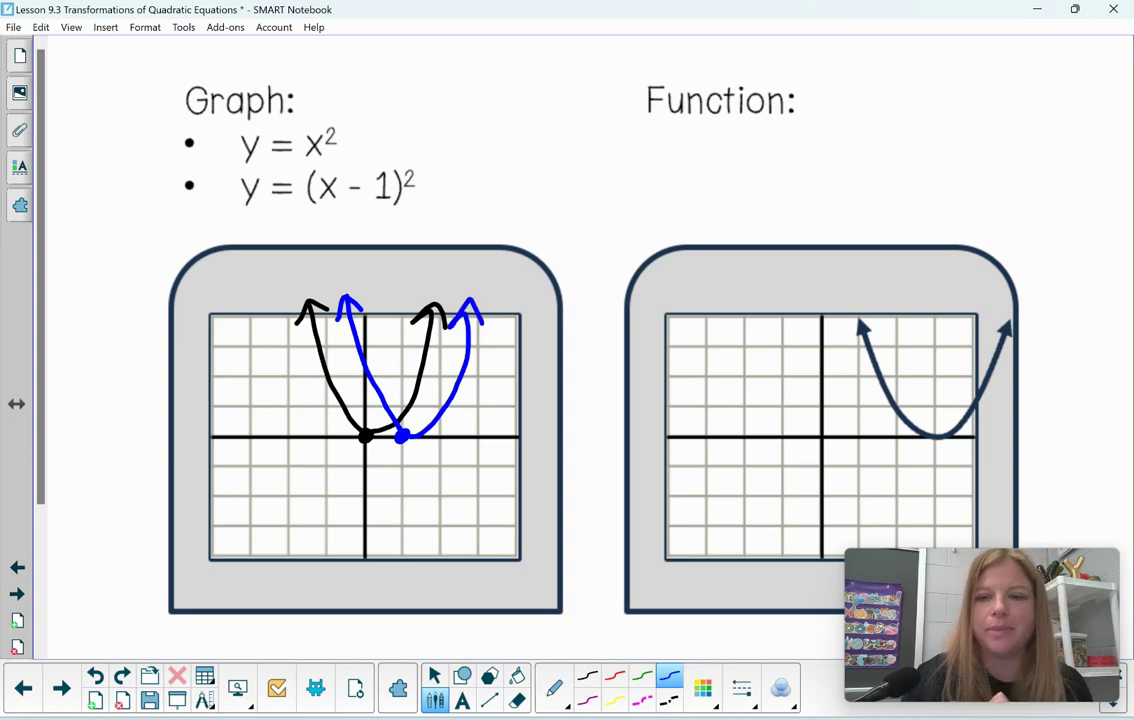
# Mark the right parabola's vertex at 3 and write its function y = (x − 3)²
pyautogui.click(933, 437)
pyautogui.moveTo(857, 448)
pyautogui.mouseDown()
pyautogui.moveTo(856, 468)
pyautogui.moveTo(907, 467)
pyautogui.mouseUp()
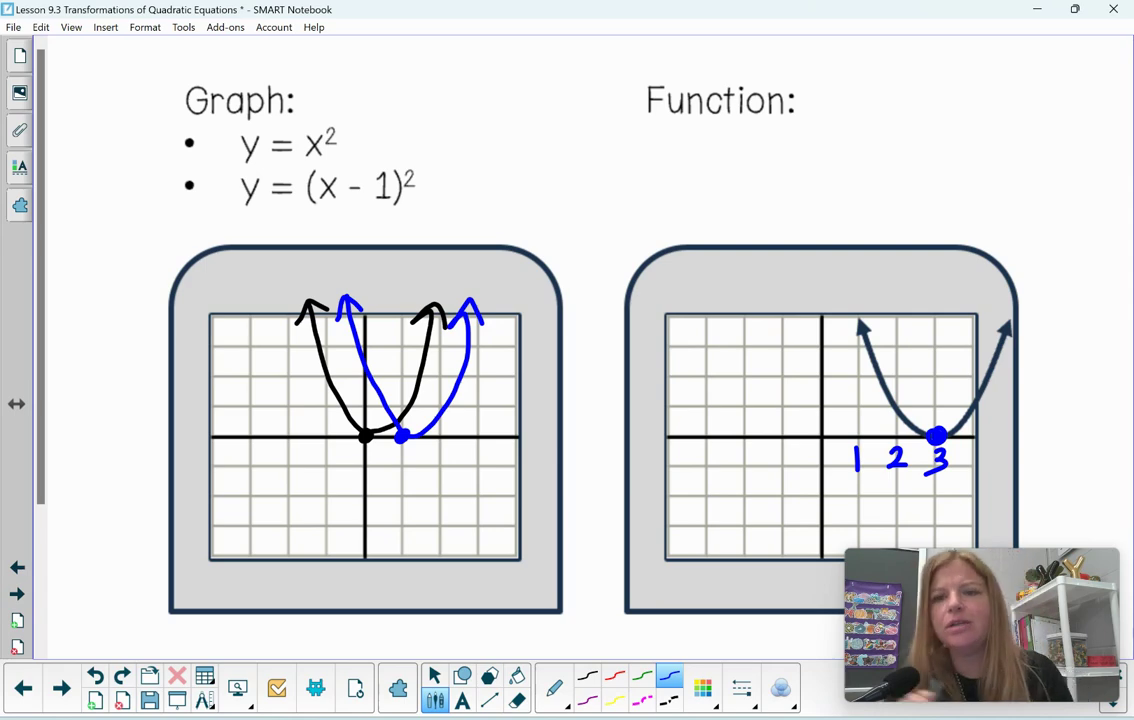
pyautogui.moveTo(684, 157)
pyautogui.mouseDown()
pyautogui.moveTo(698, 198)
pyautogui.moveTo(747, 164)
pyautogui.mouseUp()
pyautogui.moveTo(722, 176)
pyautogui.mouseDown()
pyautogui.moveTo(786, 181)
pyautogui.moveTo(826, 160)
pyautogui.moveTo(911, 192)
pyautogui.mouseUp()
pyautogui.moveTo(926, 124); pyautogui.dragTo(930, 137)
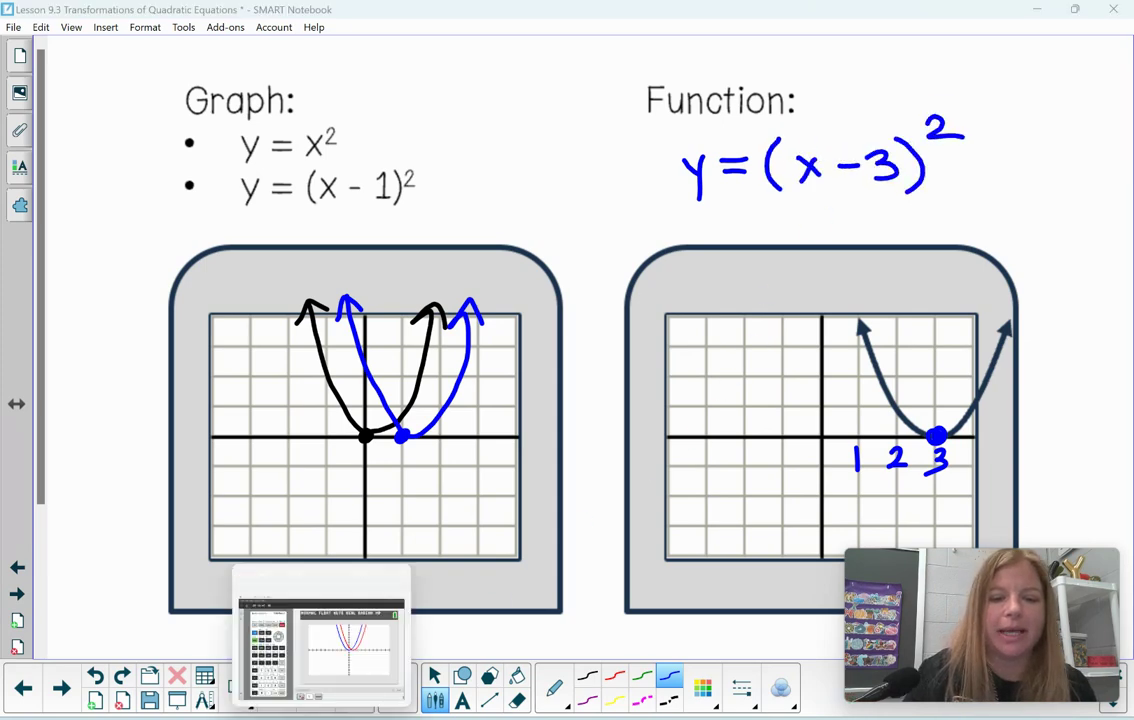
pyautogui.click(300, 600)
# Change the 1 in Y2 to 3, graph (X−3)² with X², and return to Notebook
pyautogui.click(114, 202)
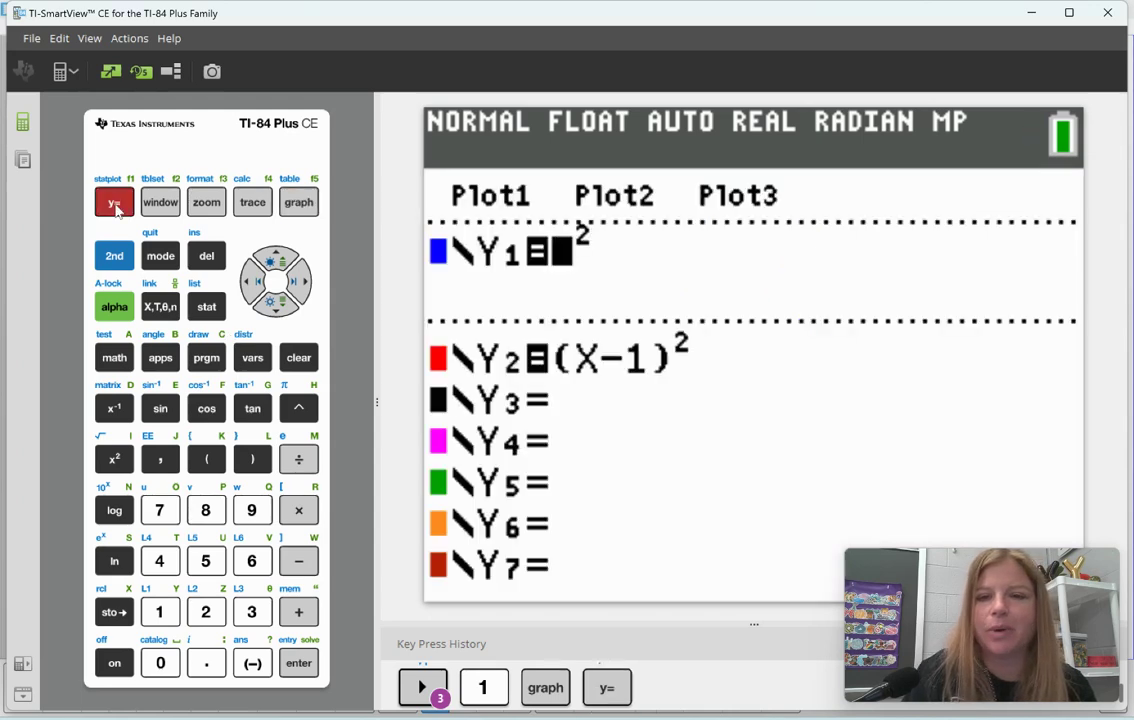
pyautogui.click(277, 310)
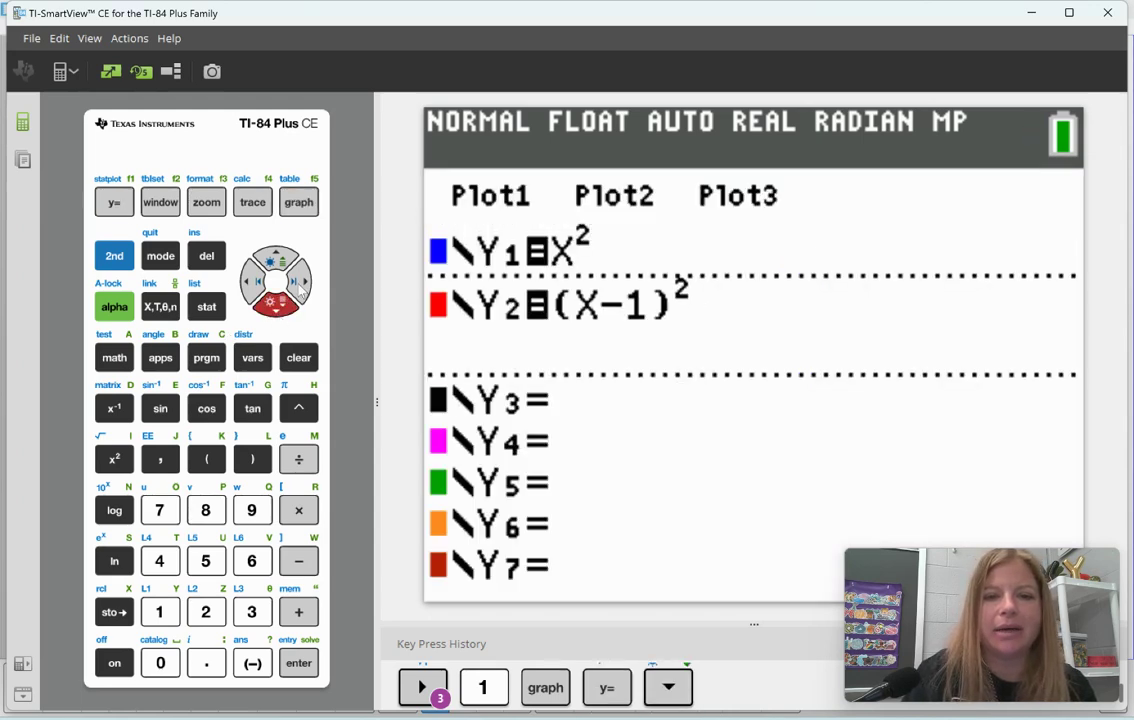
pyautogui.press('Right')
pyautogui.press('Right')
pyautogui.press('Right')
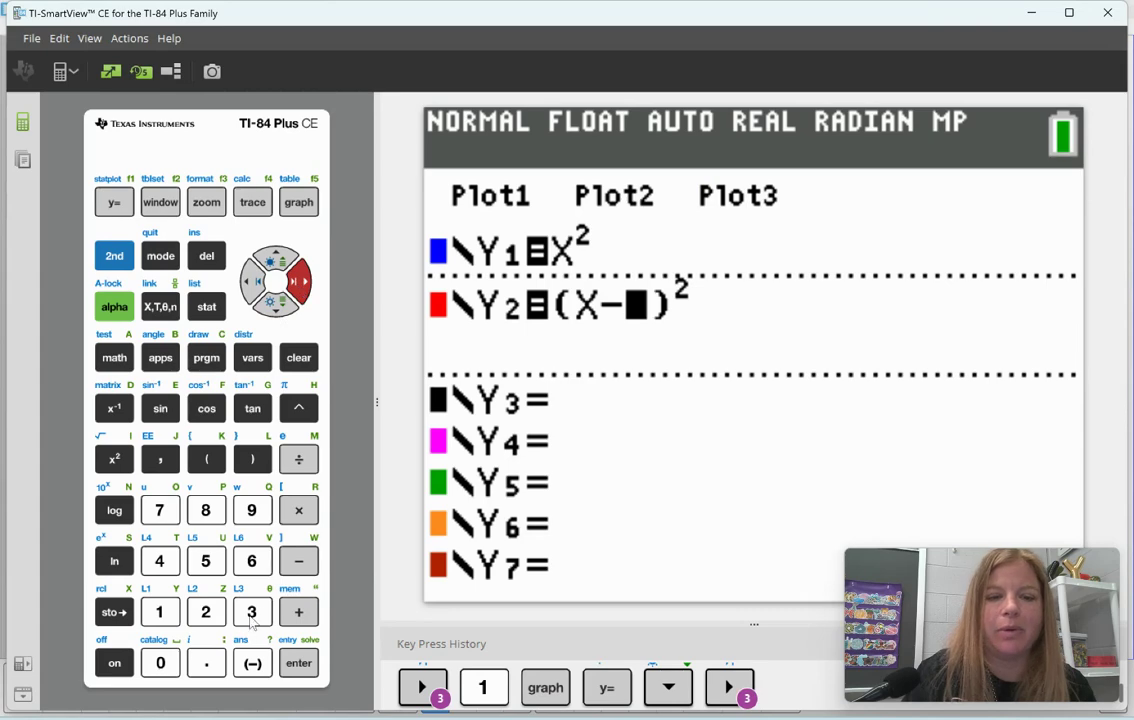
pyautogui.click(252, 612)
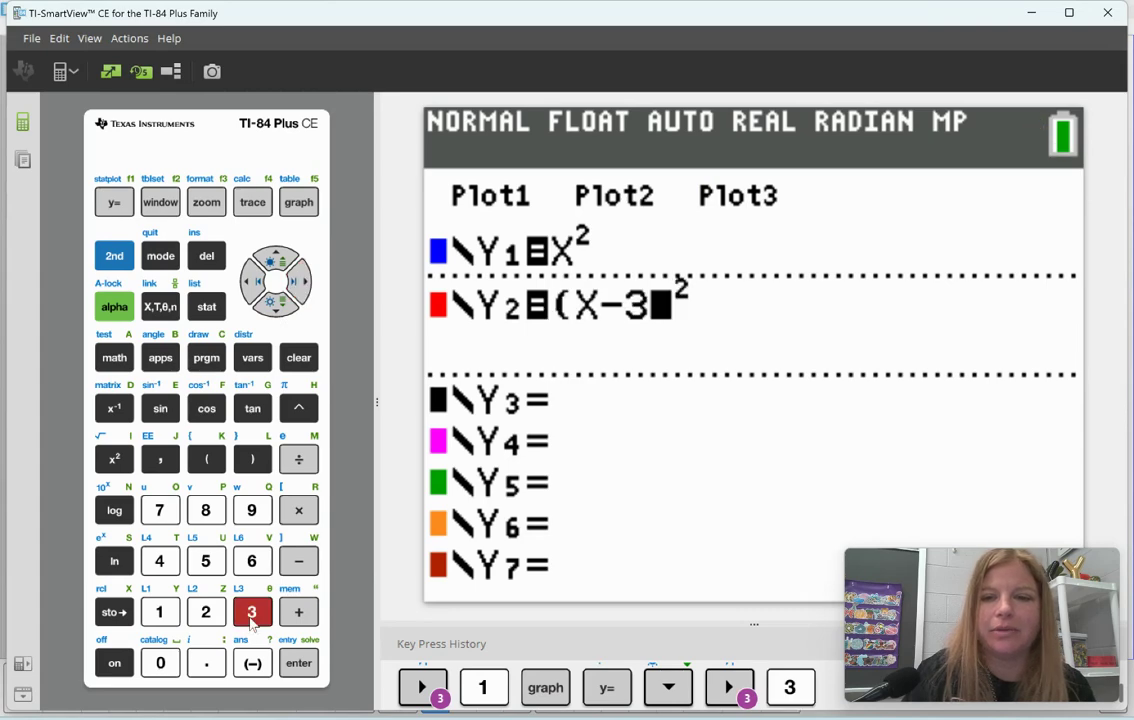
pyautogui.click(294, 204)
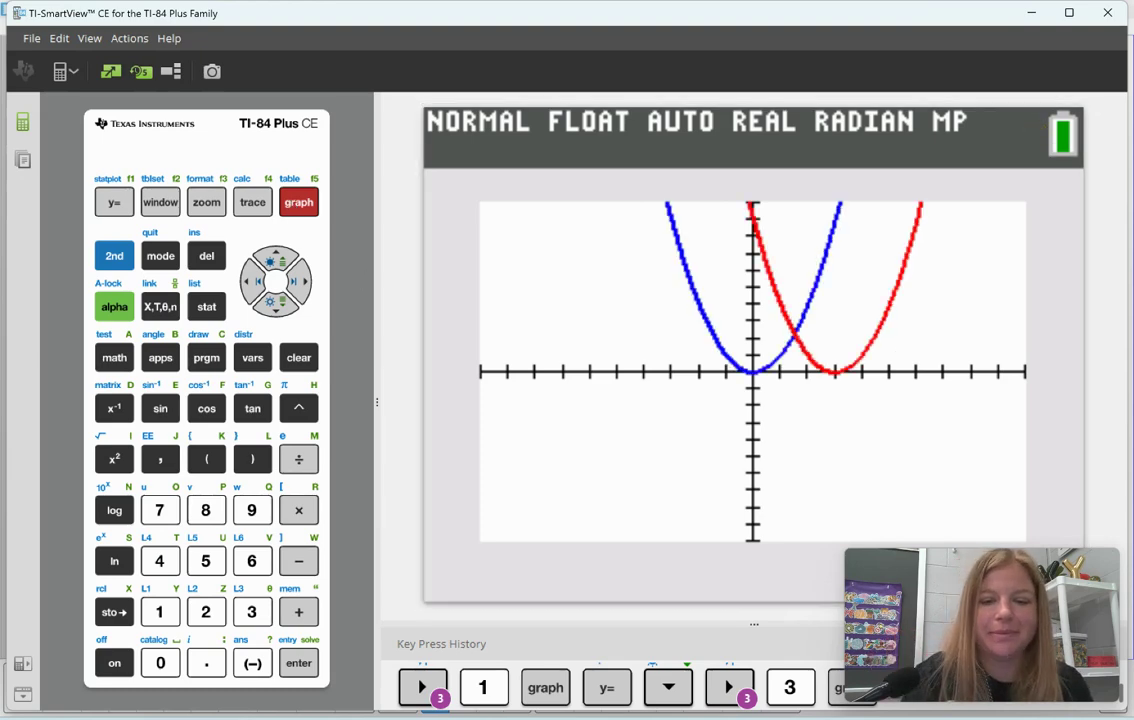
pyautogui.hotkey('alt', 'Tab')
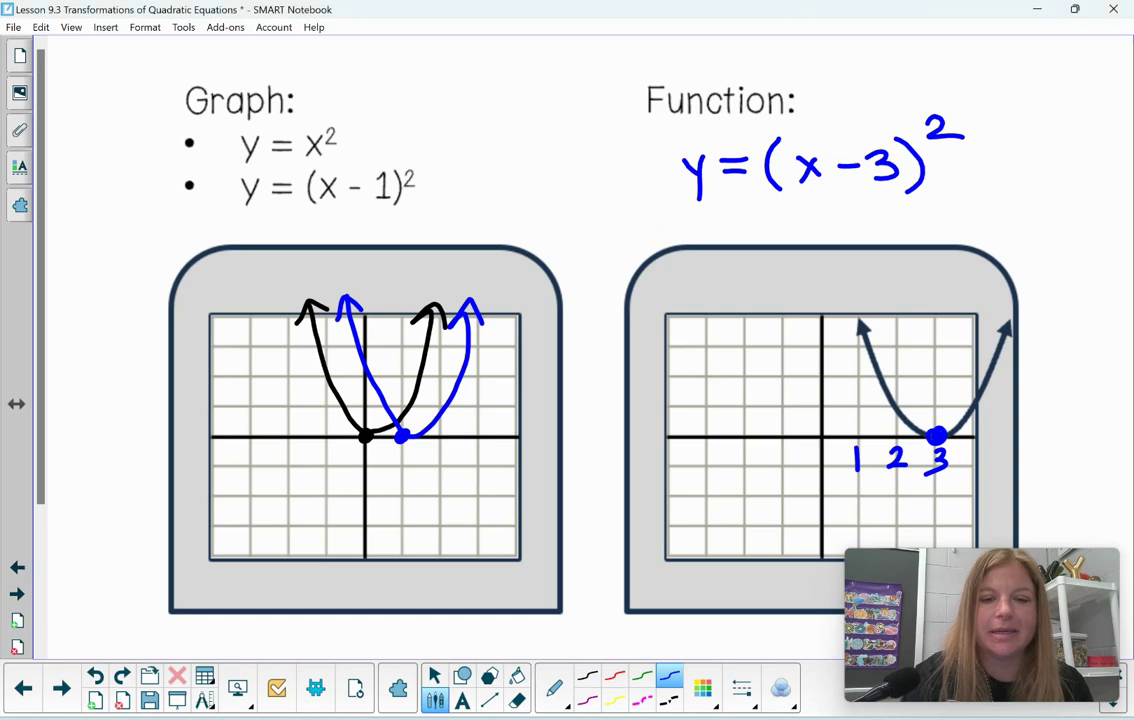
# On the Translate: Up slide, write a blue 2 to complete y = x² + 2
pyautogui.click(61, 688)
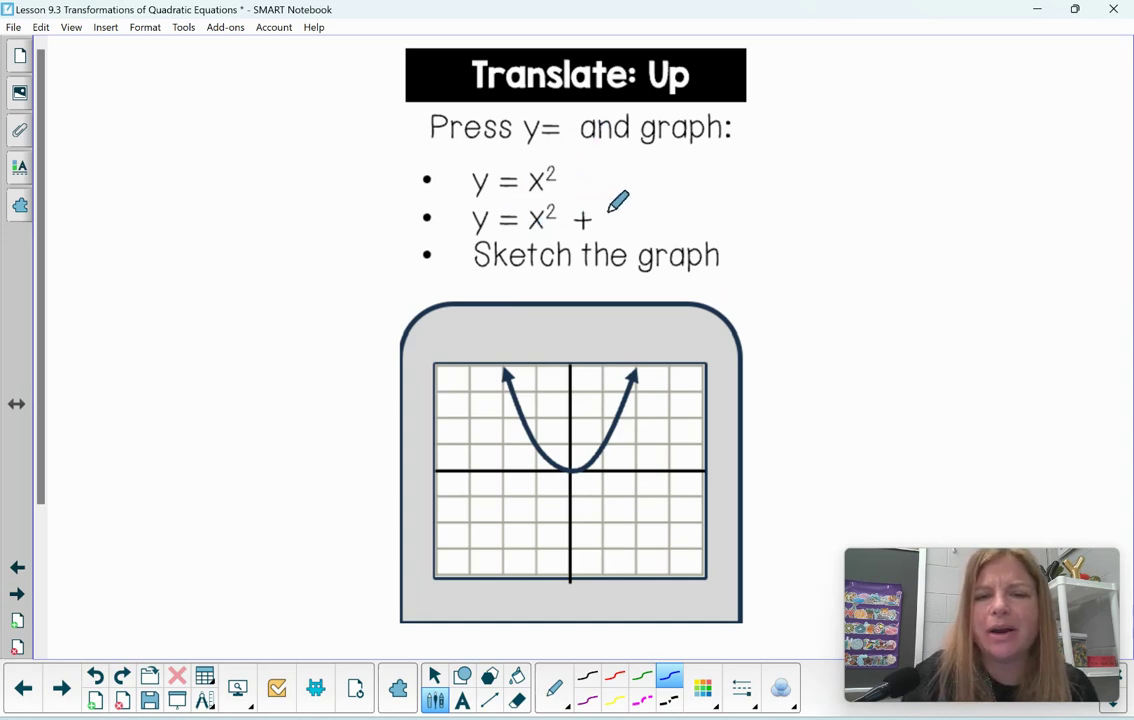
pyautogui.moveTo(608, 212)
pyautogui.mouseDown()
pyautogui.moveTo(622, 207)
pyautogui.moveTo(608, 228)
pyautogui.moveTo(630, 227)
pyautogui.mouseUp()
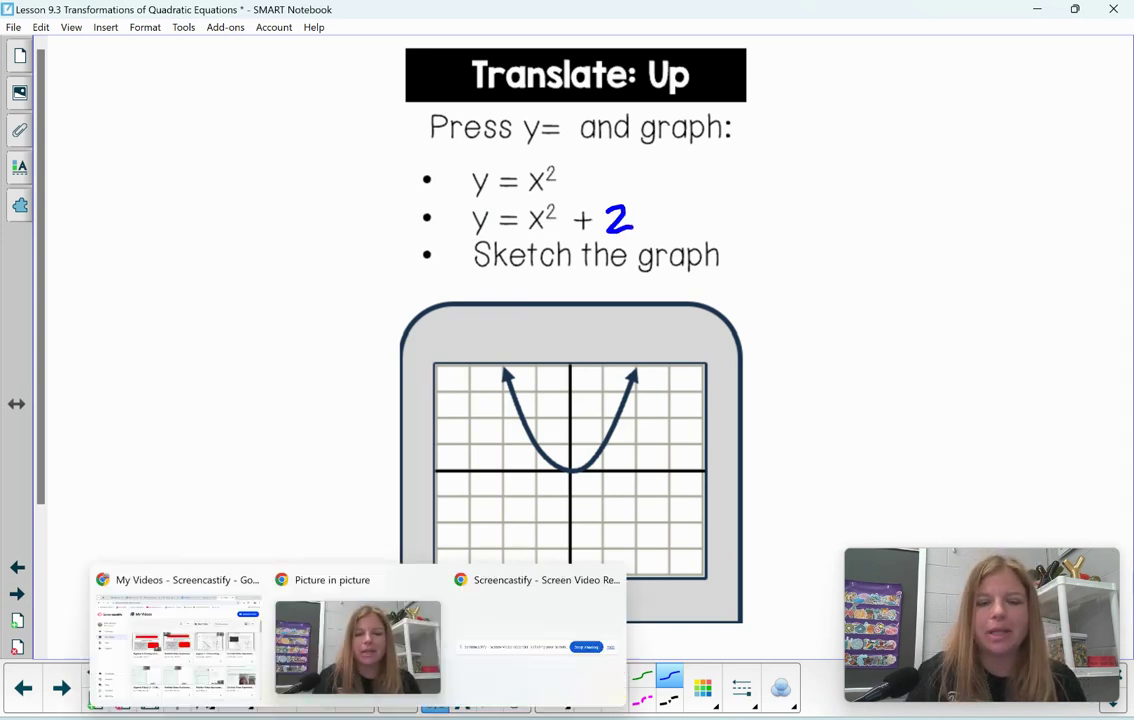
pyautogui.click(285, 718)
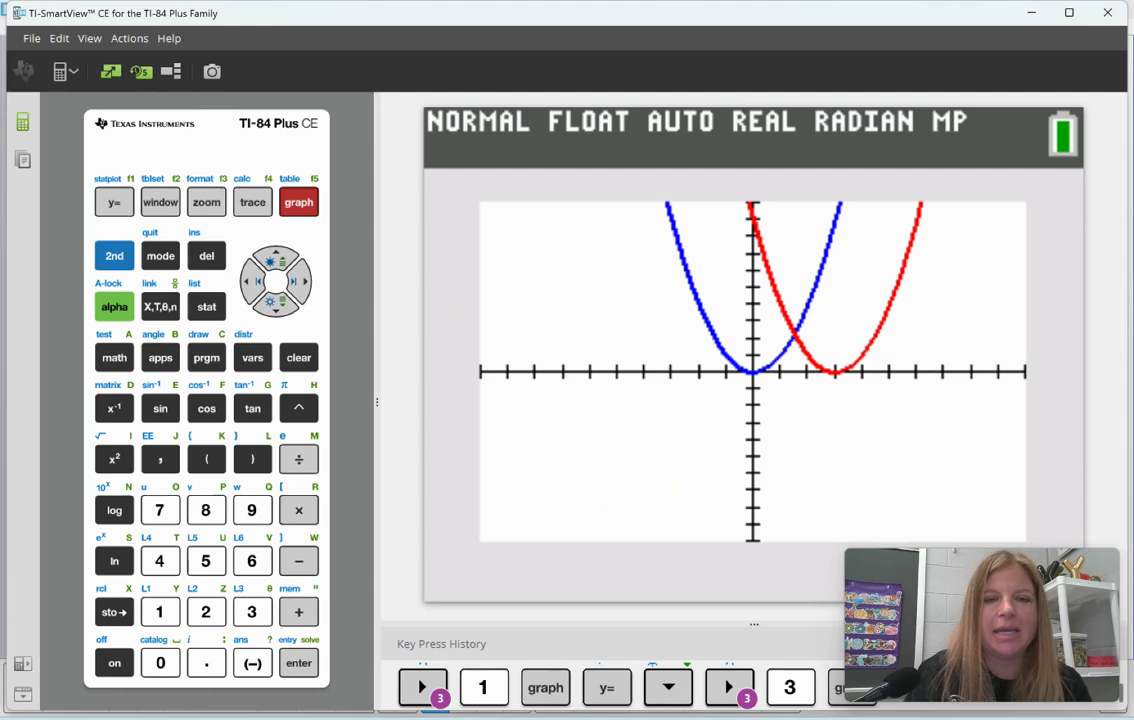
# Clear Y2, enter X²+2, and graph it two units above X²
pyautogui.click(118, 195)
pyautogui.click(278, 312)
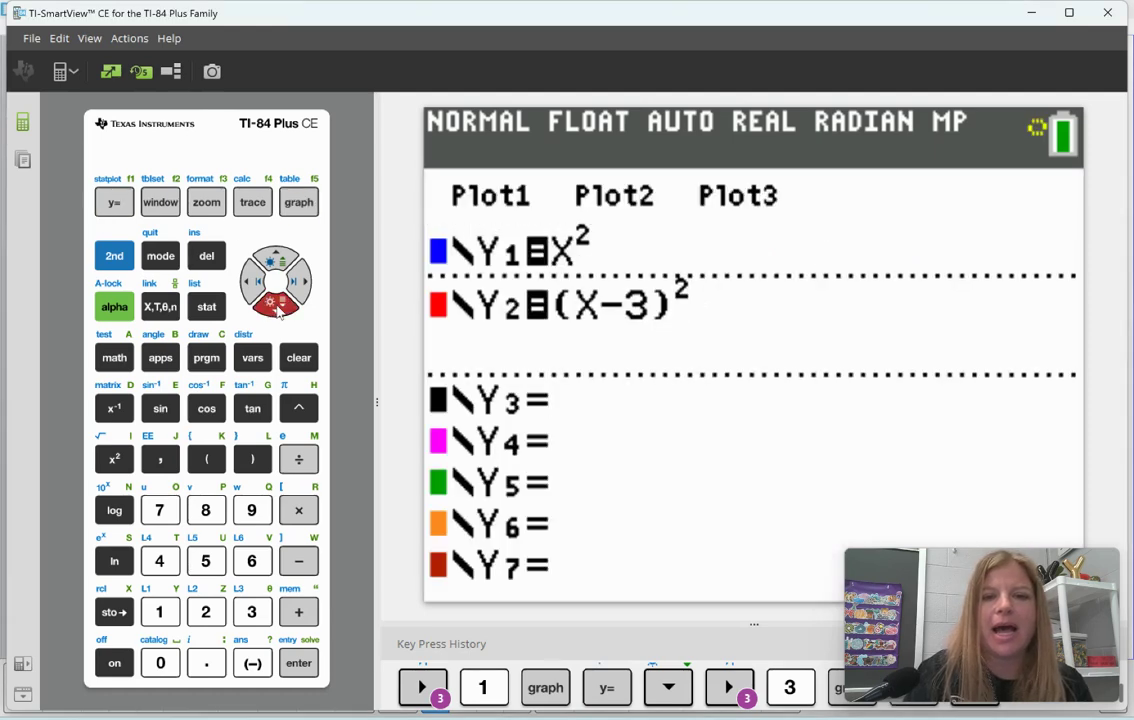
pyautogui.click(304, 366)
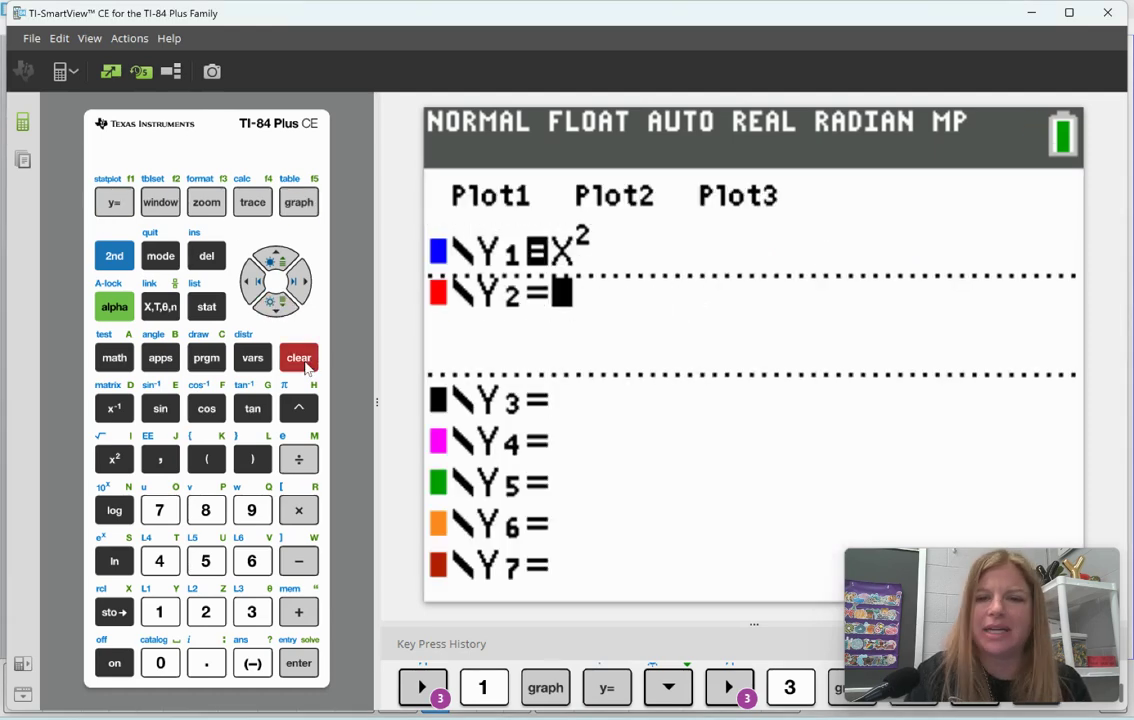
pyautogui.click(156, 316)
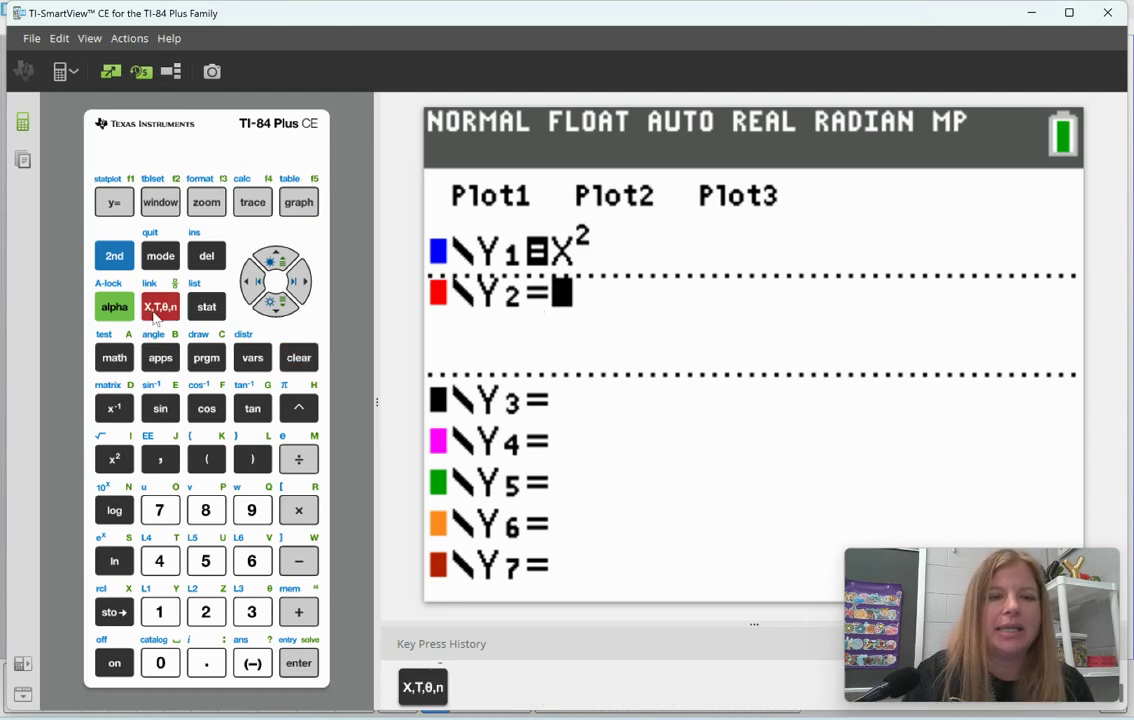
pyautogui.click(114, 458)
pyautogui.click(296, 614)
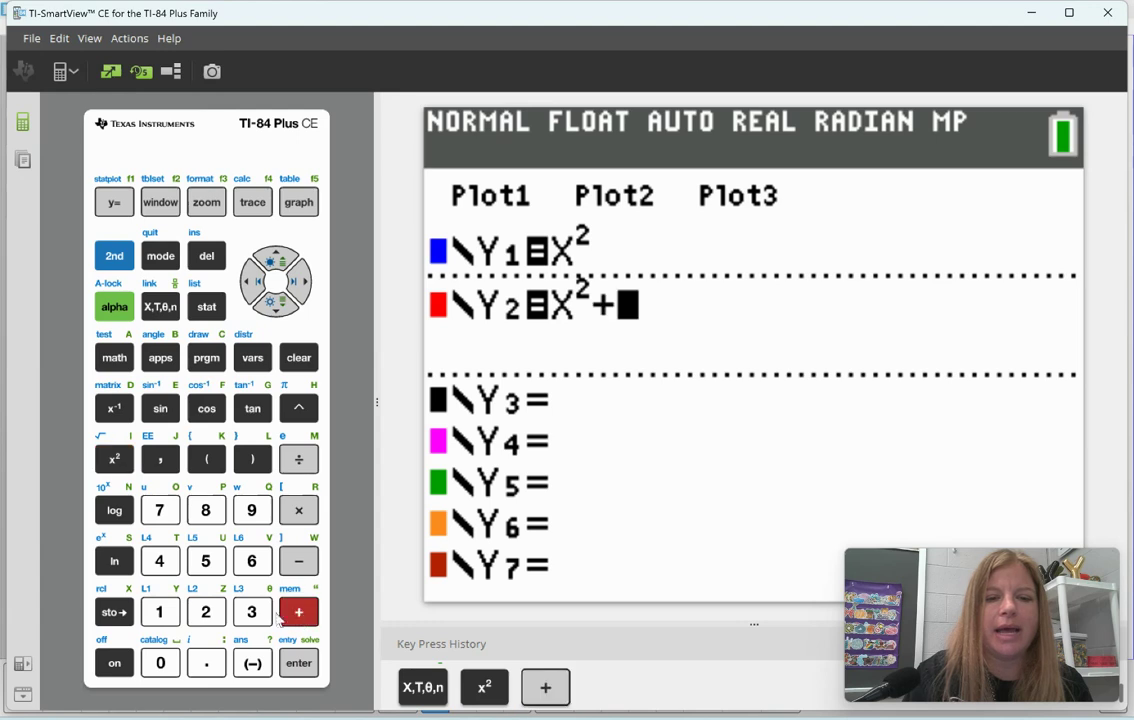
pyautogui.click(205, 612)
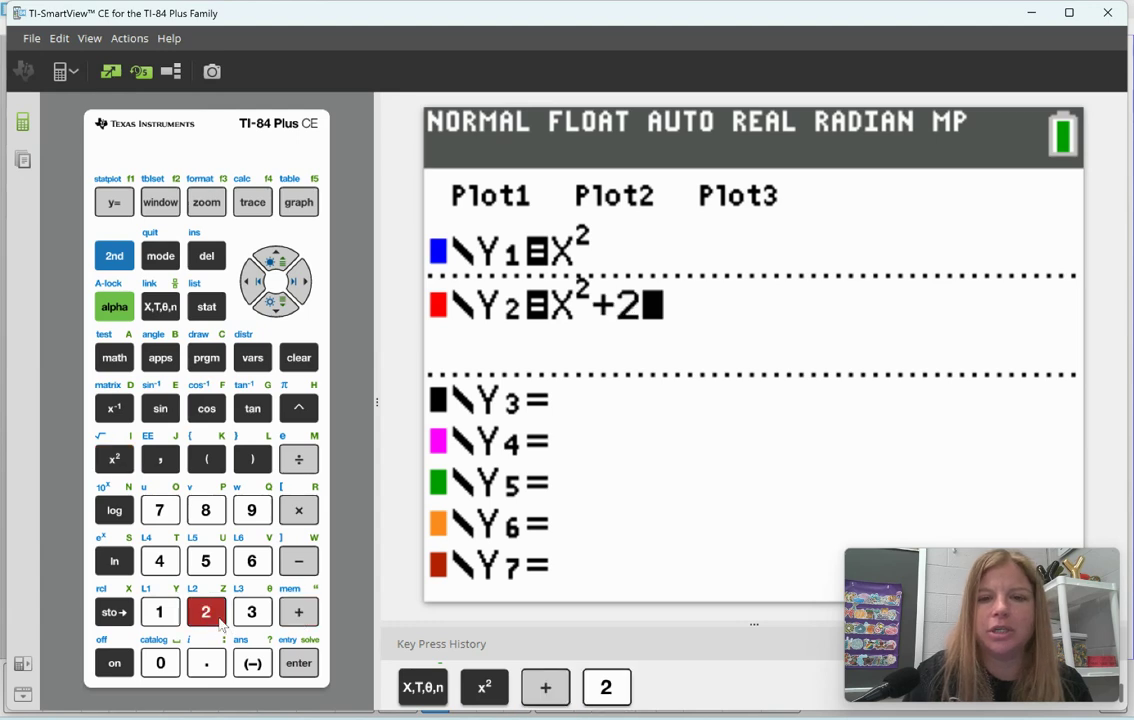
pyautogui.click(300, 206)
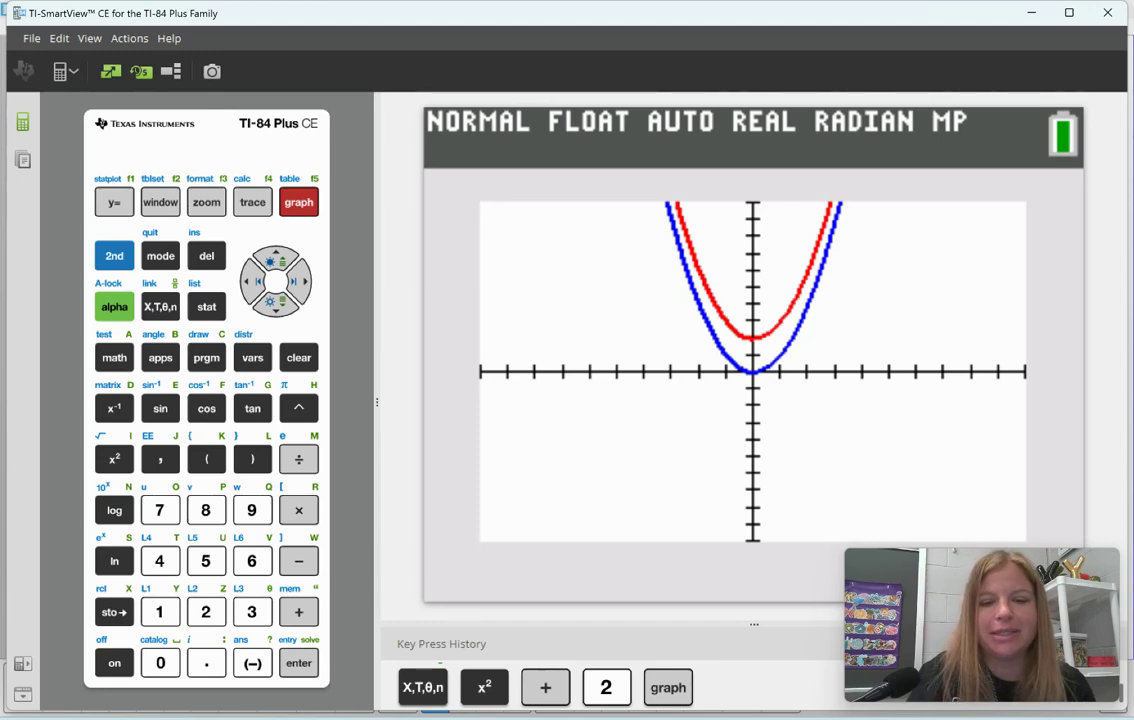
pyautogui.hotkey('alt', 'Tab')
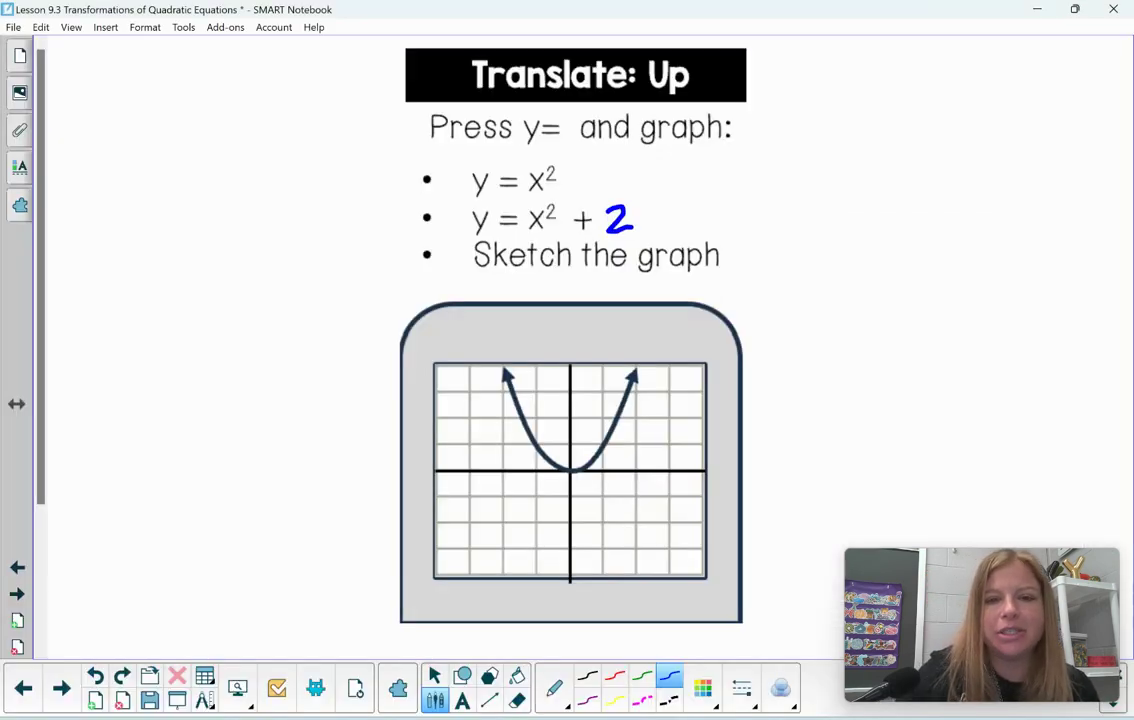
# Dot the vertex at (0, 2) and sketch the blue parabola shifted up 2 through it
pyautogui.click(572, 418)
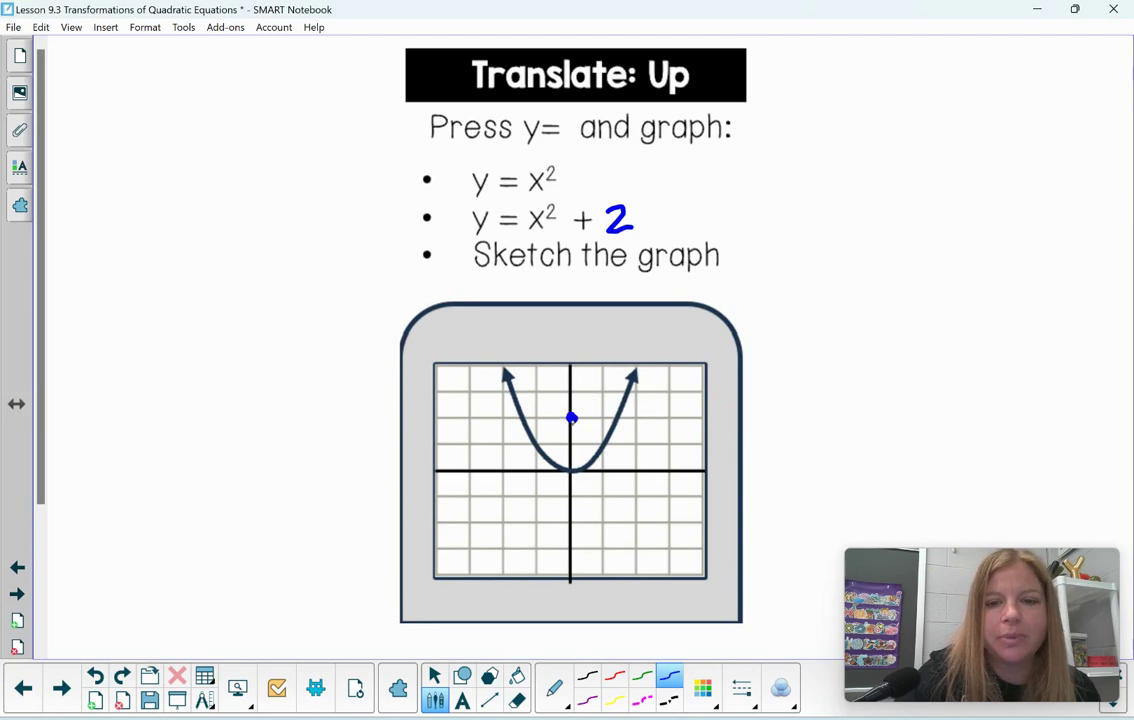
pyautogui.moveTo(523, 357)
pyautogui.mouseDown()
pyautogui.moveTo(529, 344)
pyautogui.moveTo(543, 358)
pyautogui.moveTo(558, 410)
pyautogui.moveTo(610, 372)
pyautogui.mouseUp()
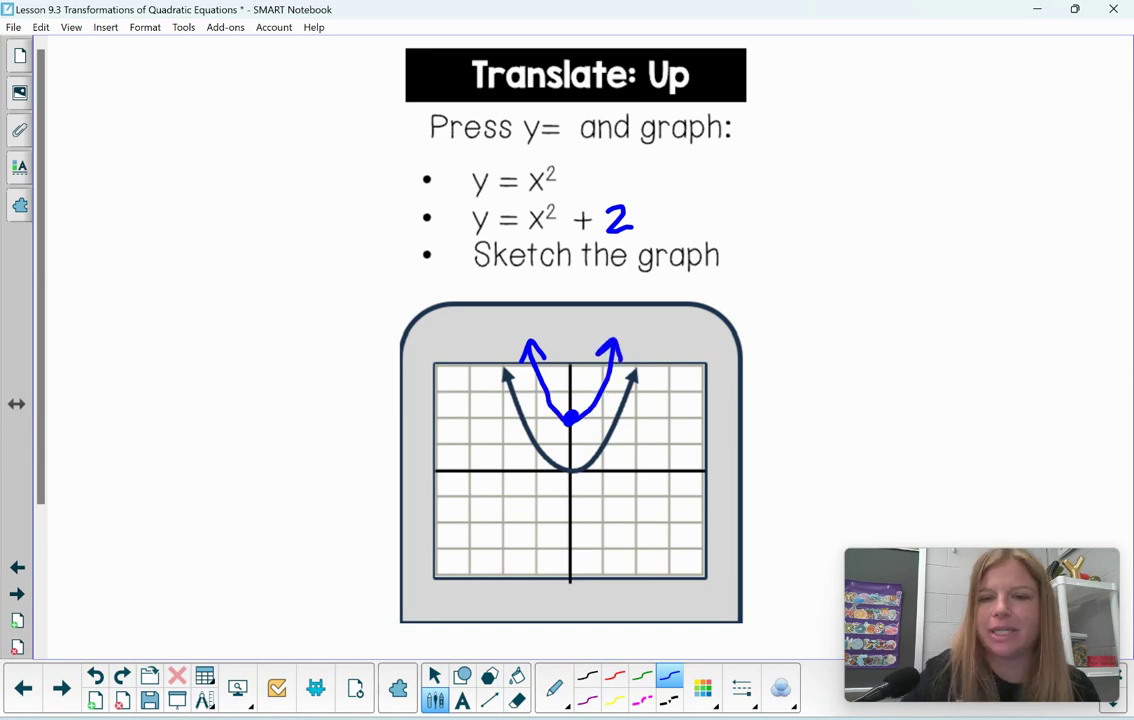
# On the next slide, sketch y = x² in black with its vertex at the origin
pyautogui.click(61, 688)
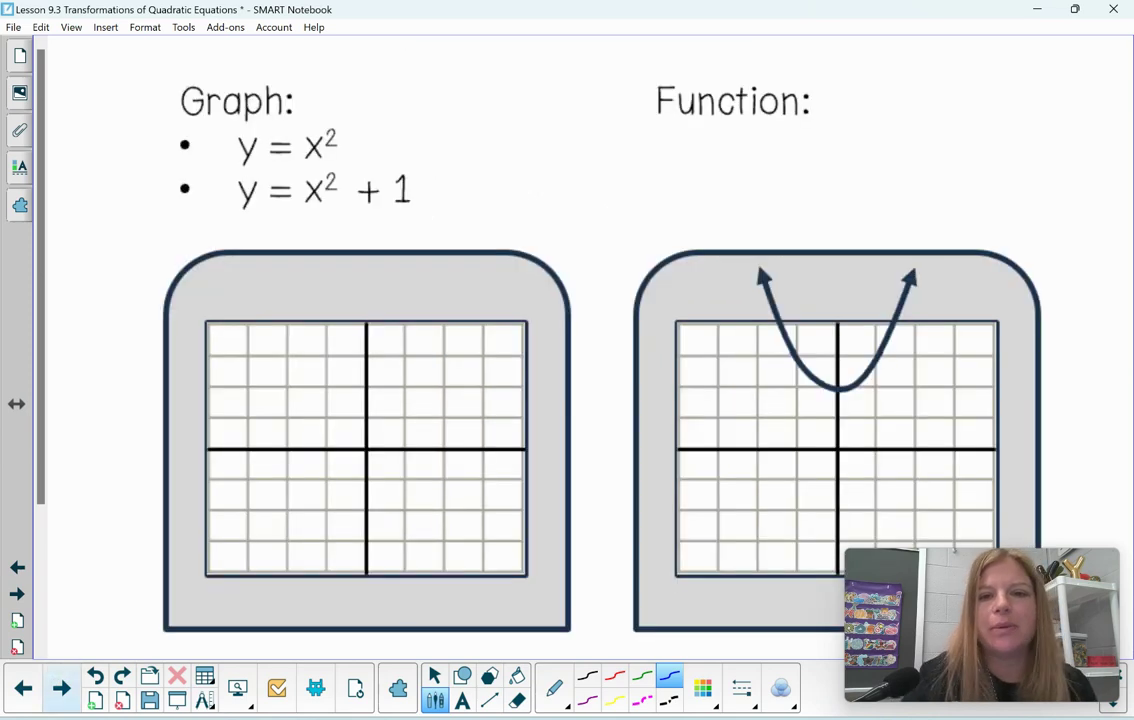
pyautogui.click(587, 676)
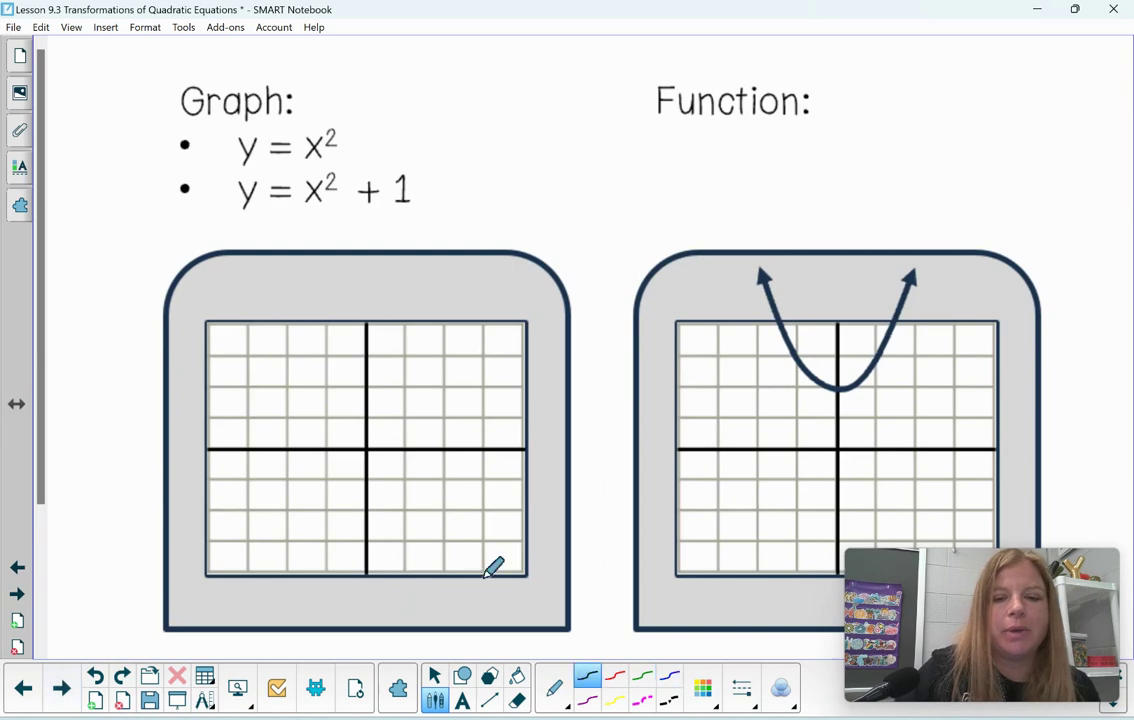
pyautogui.moveTo(308, 338)
pyautogui.mouseDown()
pyautogui.moveTo(339, 323)
pyautogui.moveTo(349, 430)
pyautogui.moveTo(366, 448)
pyautogui.moveTo(402, 390)
pyautogui.moveTo(432, 321)
pyautogui.mouseUp()
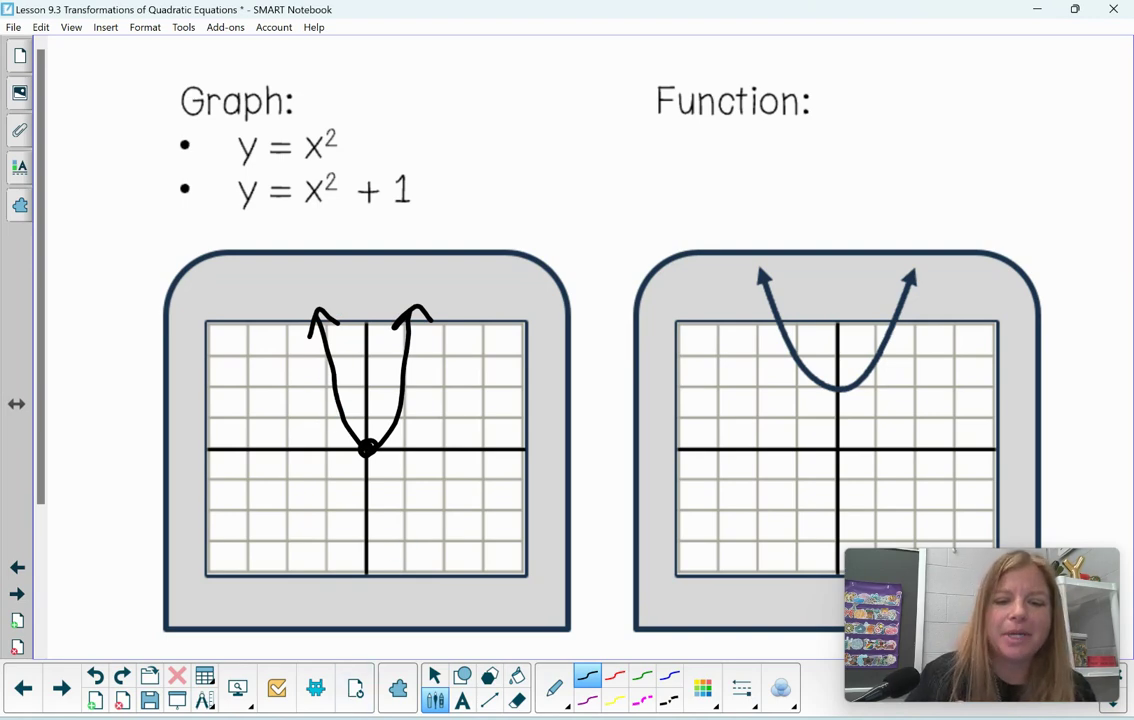
pyautogui.click(338, 712)
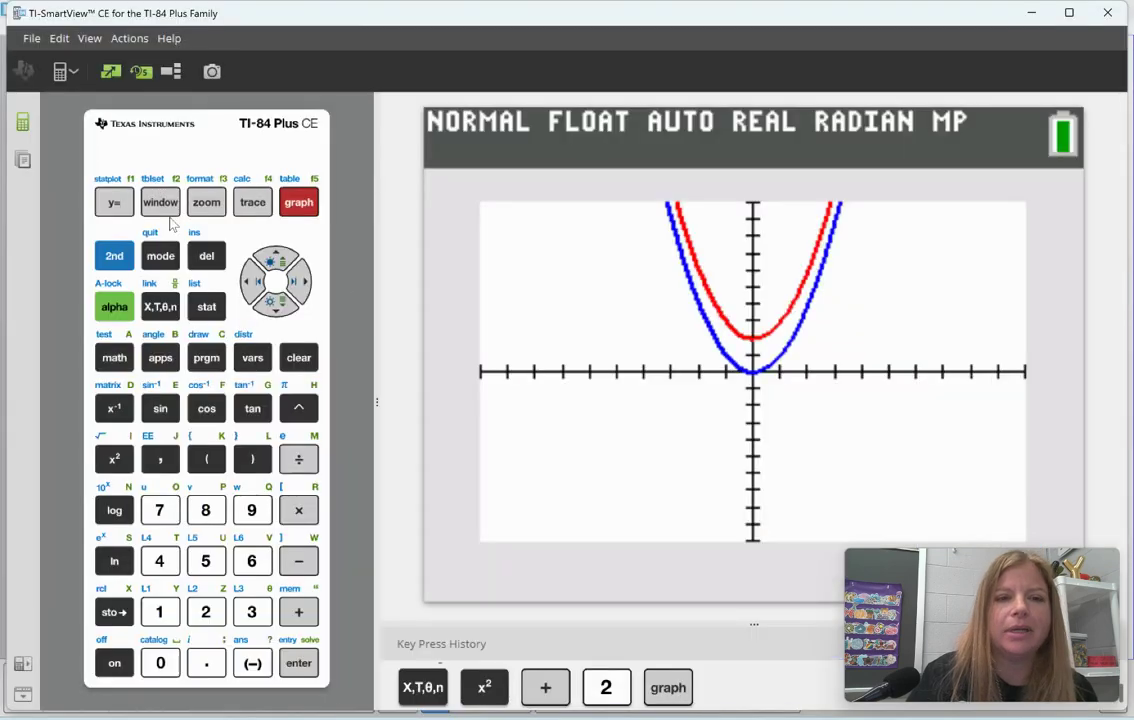
# Change Y2's constant from 2 to 1 so it reads X²+1, graph it with X², and return to Notebook
pyautogui.click(114, 202)
pyautogui.click(279, 309)
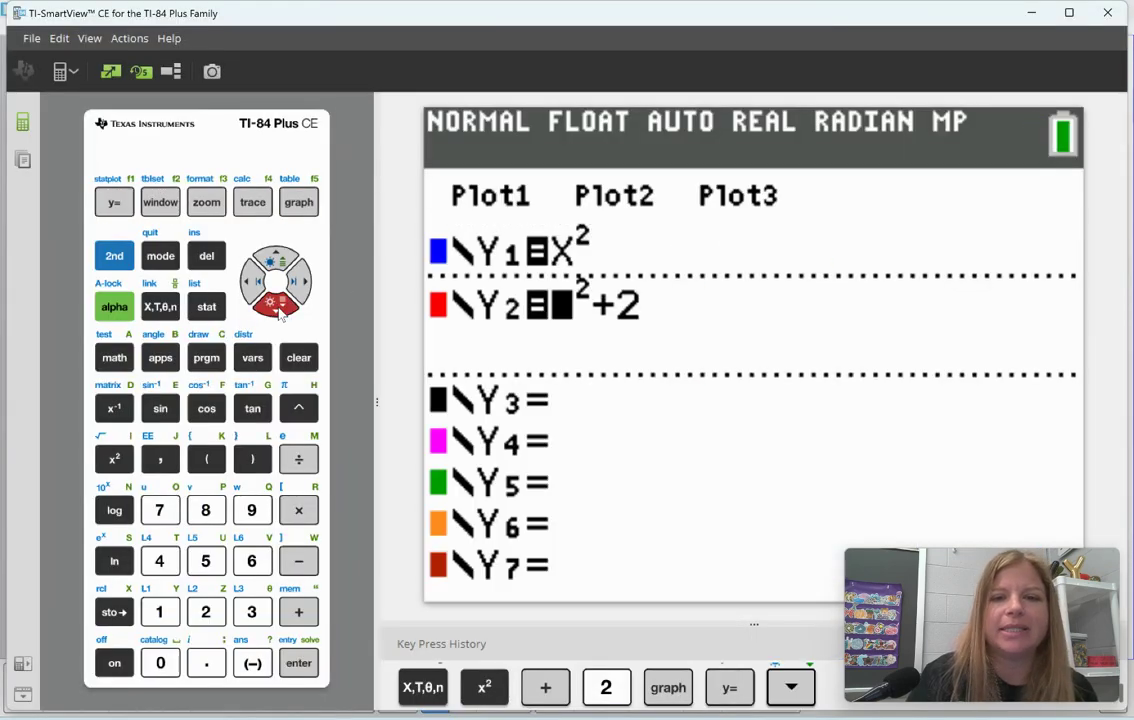
pyautogui.click(300, 283)
pyautogui.click(301, 284)
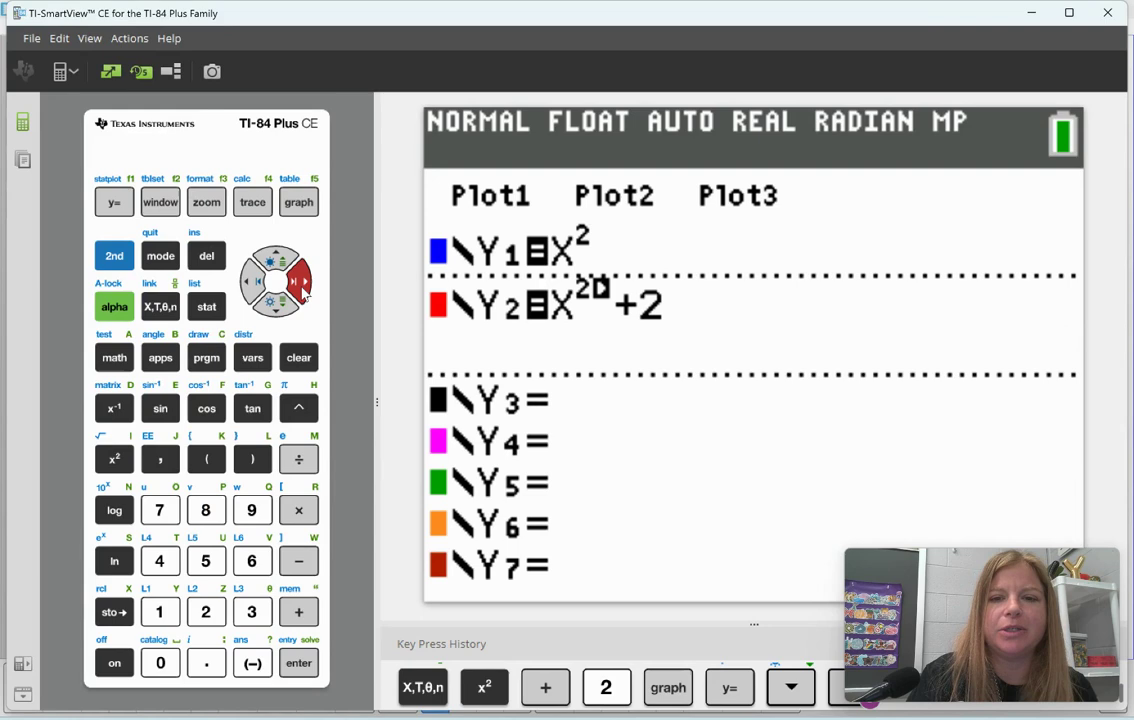
pyautogui.click(162, 612)
pyautogui.click(301, 204)
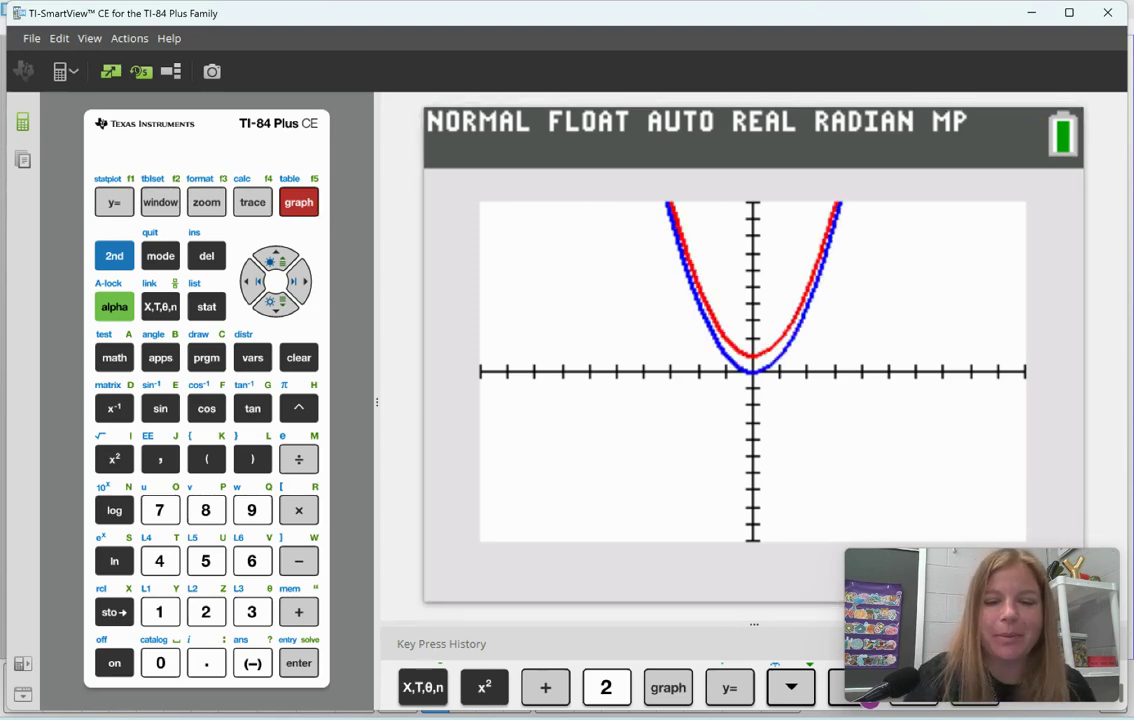
pyautogui.hotkey('alt', 'Tab')
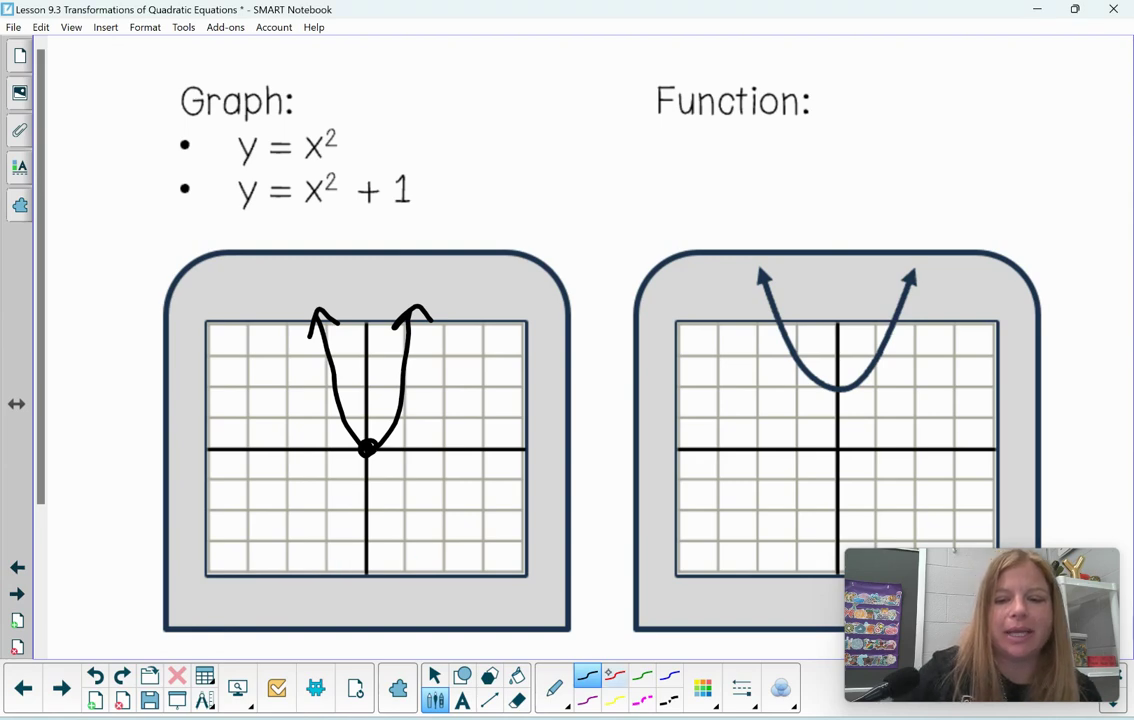
# Sketch the red parabola y = x² + 1 through vertex (0, 1)
pyautogui.click(615, 677)
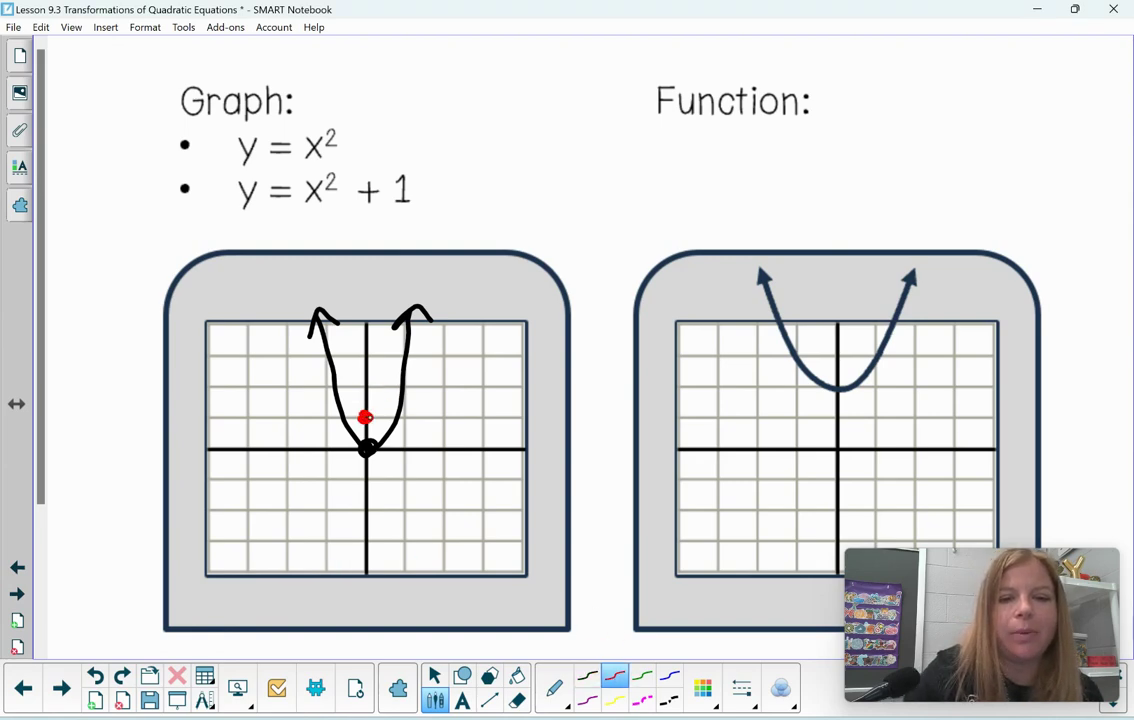
pyautogui.moveTo(326, 318); pyautogui.dragTo(332, 311)
pyautogui.moveTo(345, 318)
pyautogui.mouseDown()
pyautogui.moveTo(361, 406)
pyautogui.moveTo(389, 373)
pyautogui.moveTo(382, 321)
pyautogui.mouseUp()
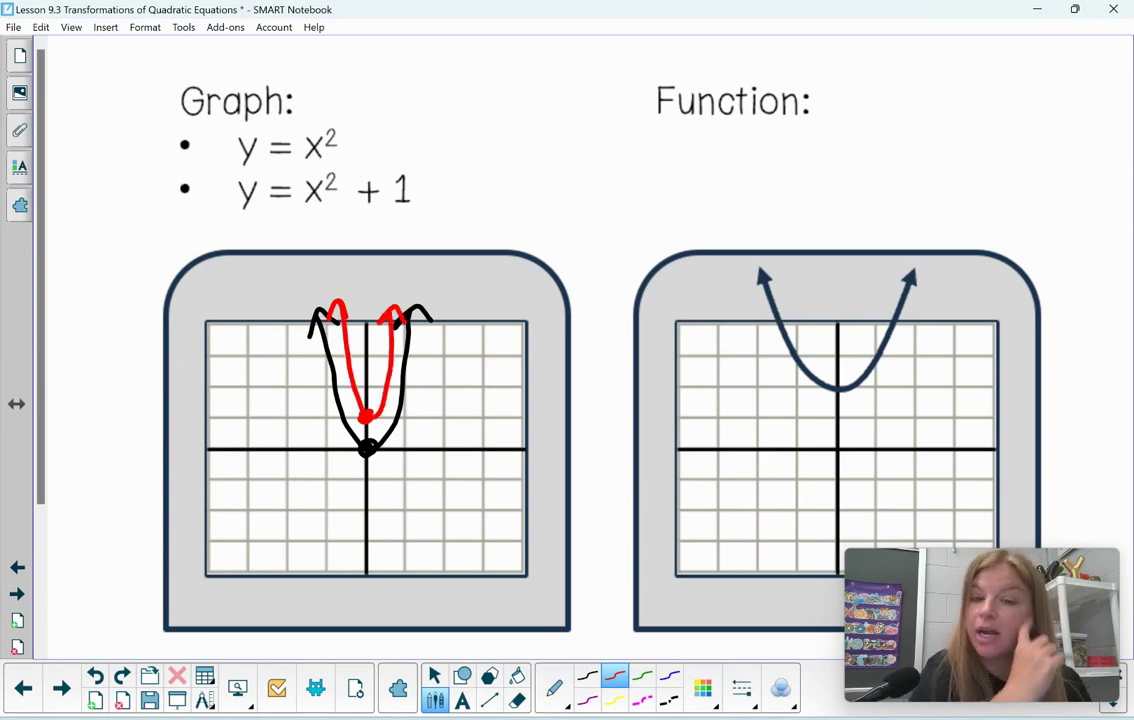
# Write y = x² + 2 in blue under Function, then complete y = x² − 2 on the Translate: Down page
pyautogui.click(669, 677)
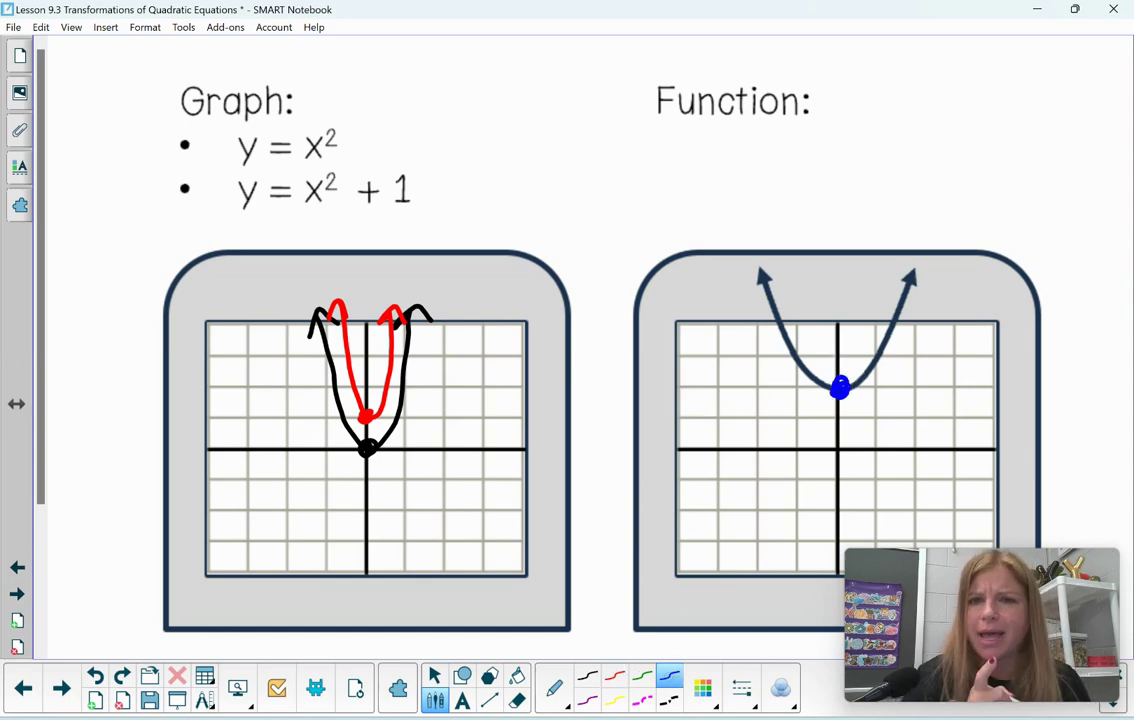
pyautogui.moveTo(692, 170); pyautogui.dragTo(719, 192)
pyautogui.moveTo(726, 166)
pyautogui.mouseDown()
pyautogui.moveTo(718, 213)
pyautogui.moveTo(767, 168)
pyautogui.moveTo(768, 183)
pyautogui.moveTo(818, 172)
pyautogui.moveTo(792, 190)
pyautogui.mouseUp()
pyautogui.moveTo(788, 163); pyautogui.dragTo(813, 188)
pyautogui.moveTo(828, 137); pyautogui.dragTo(884, 172)
pyautogui.moveTo(868, 154)
pyautogui.mouseDown()
pyautogui.moveTo(868, 186)
pyautogui.moveTo(942, 186)
pyautogui.mouseUp()
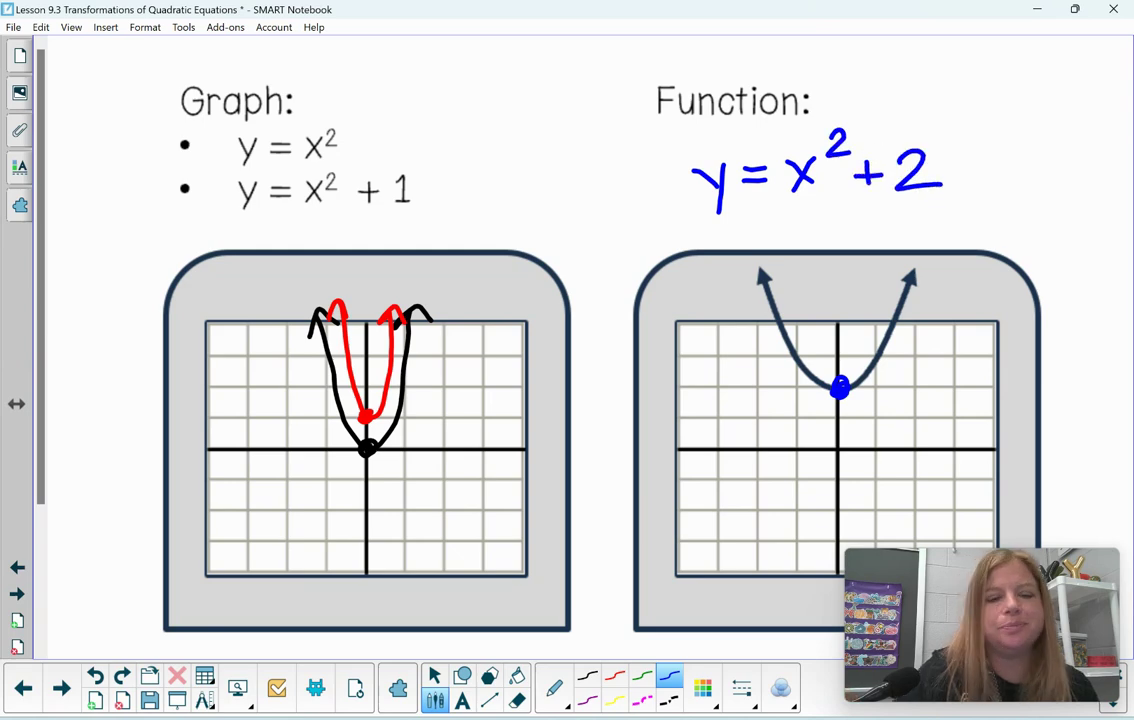
pyautogui.click(61, 688)
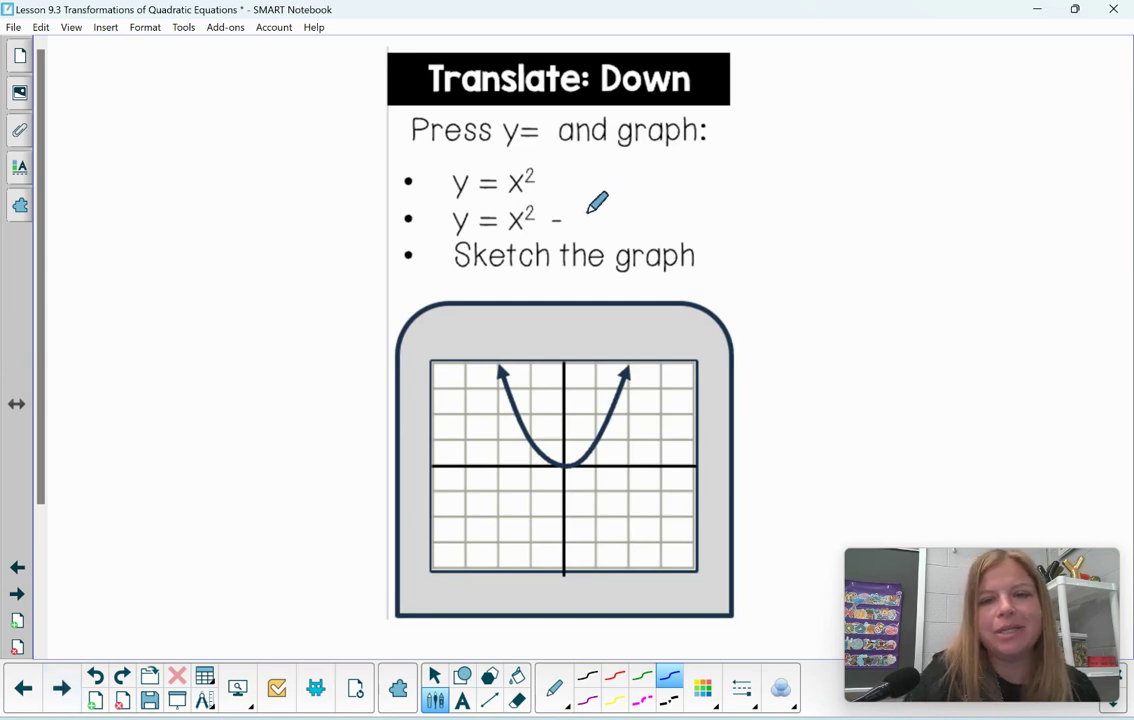
pyautogui.moveTo(578, 210); pyautogui.dragTo(582, 230)
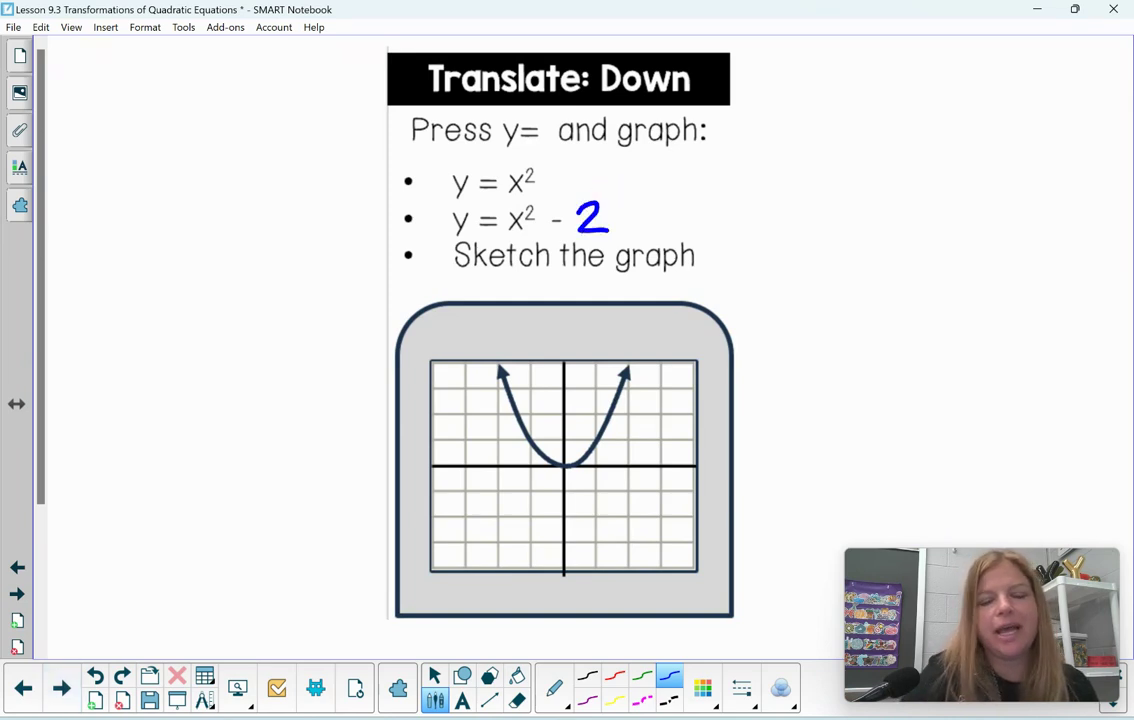
# In TI-SmartView, replace Y2's +1 with −2 so it reads X²−2, and graph both parabolas
pyautogui.hotkey('alt', 'Tab')
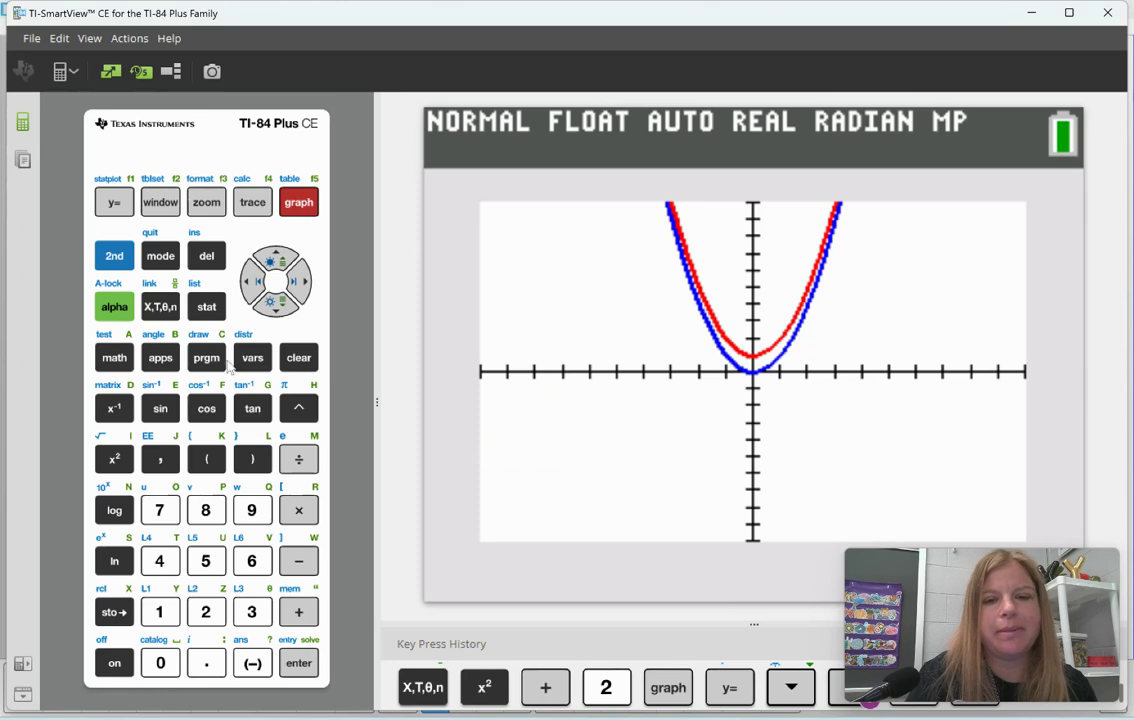
pyautogui.click(114, 202)
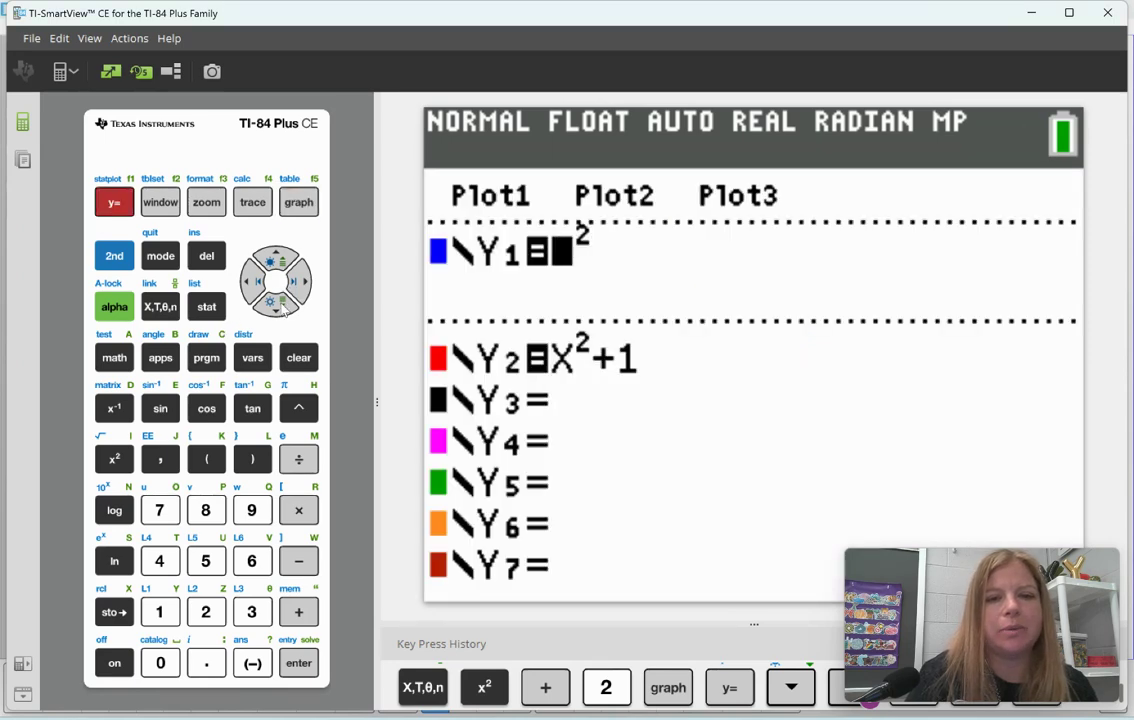
pyautogui.click(281, 305)
pyautogui.click(281, 305)
pyautogui.click(275, 258)
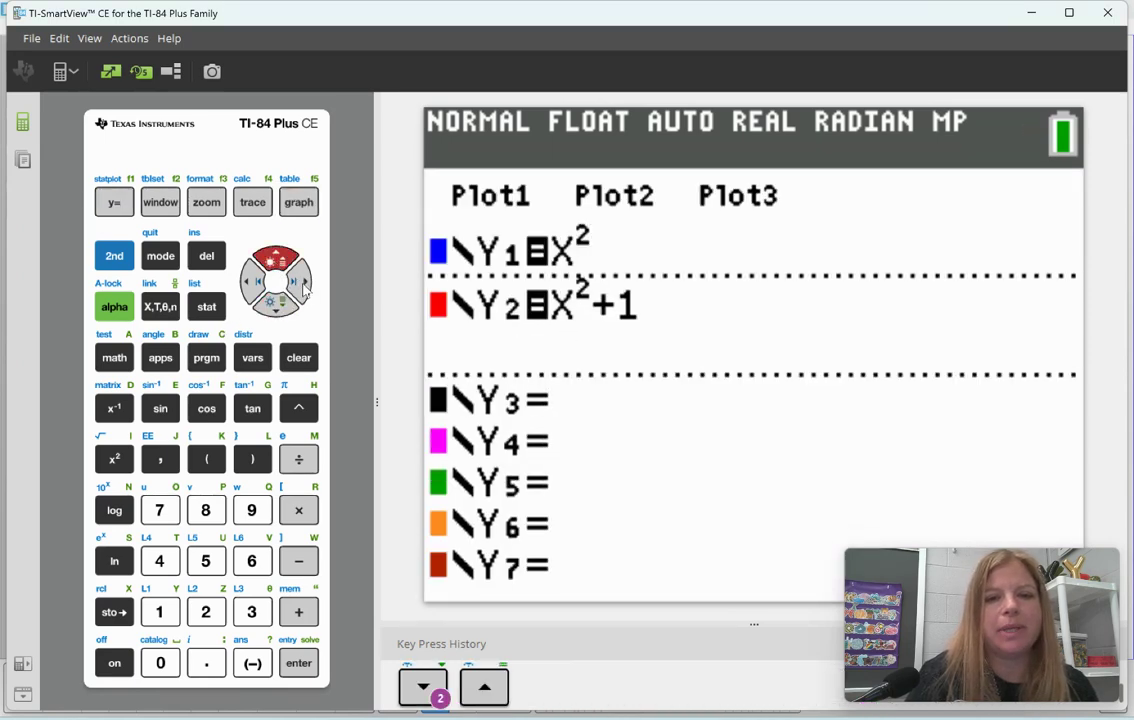
pyautogui.click(303, 283)
pyautogui.click(303, 283)
pyautogui.click(303, 283)
pyautogui.click(303, 283)
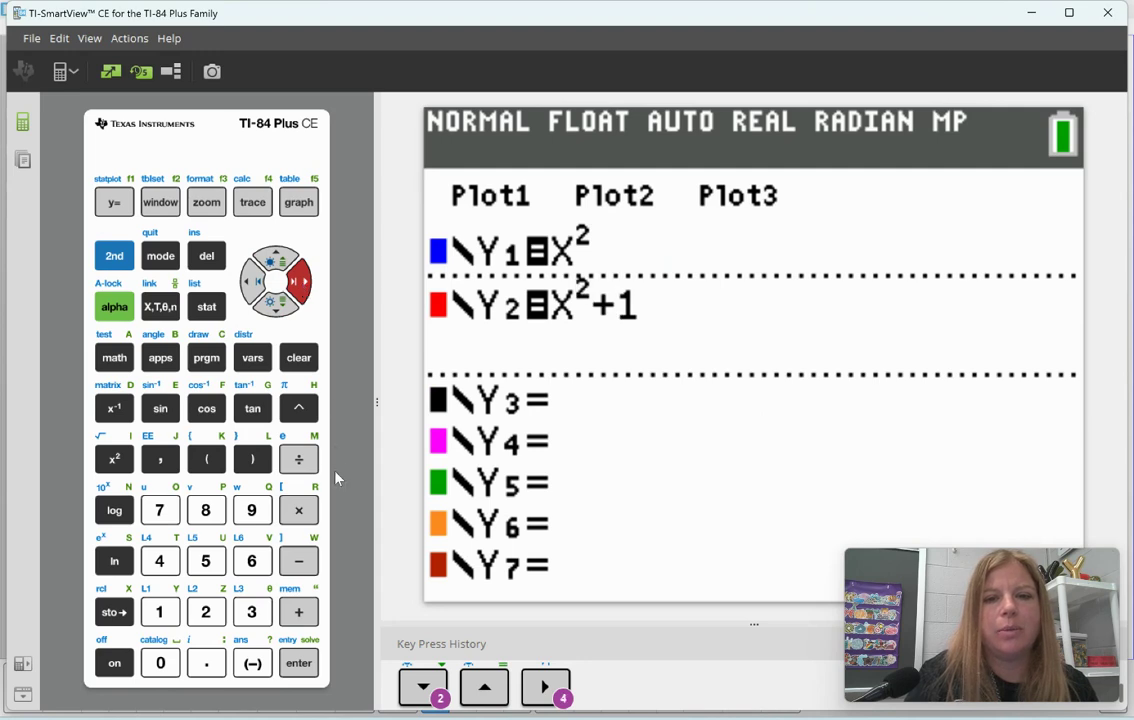
pyautogui.click(298, 562)
pyautogui.click(206, 612)
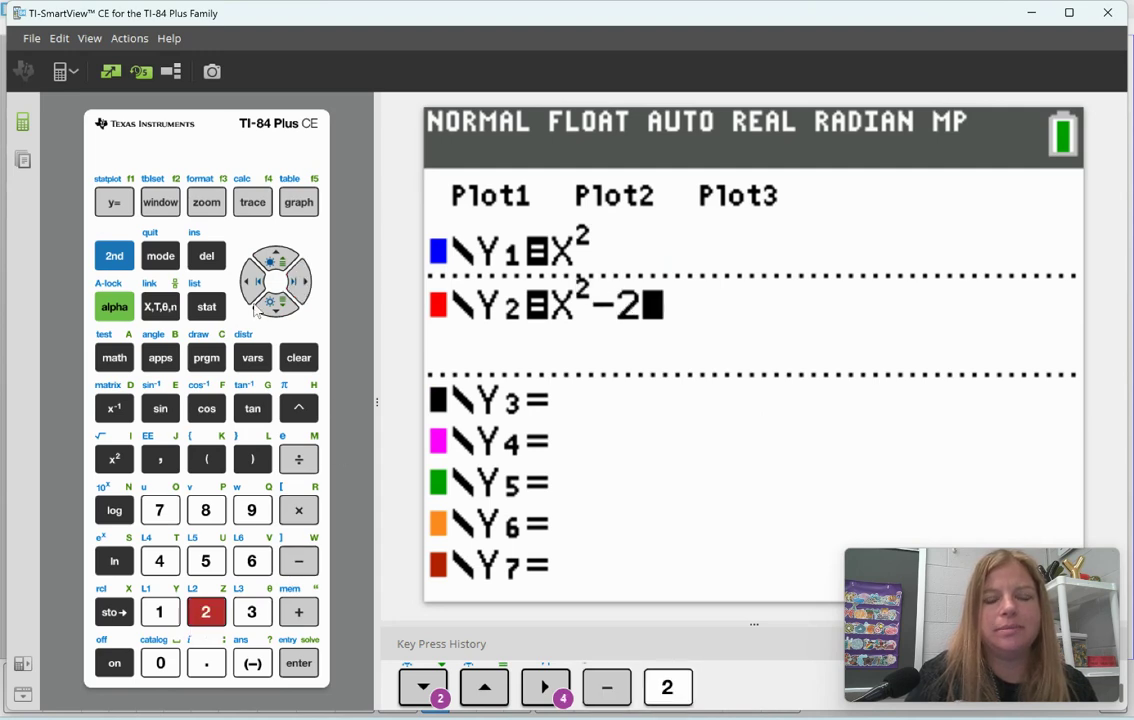
pyautogui.click(299, 204)
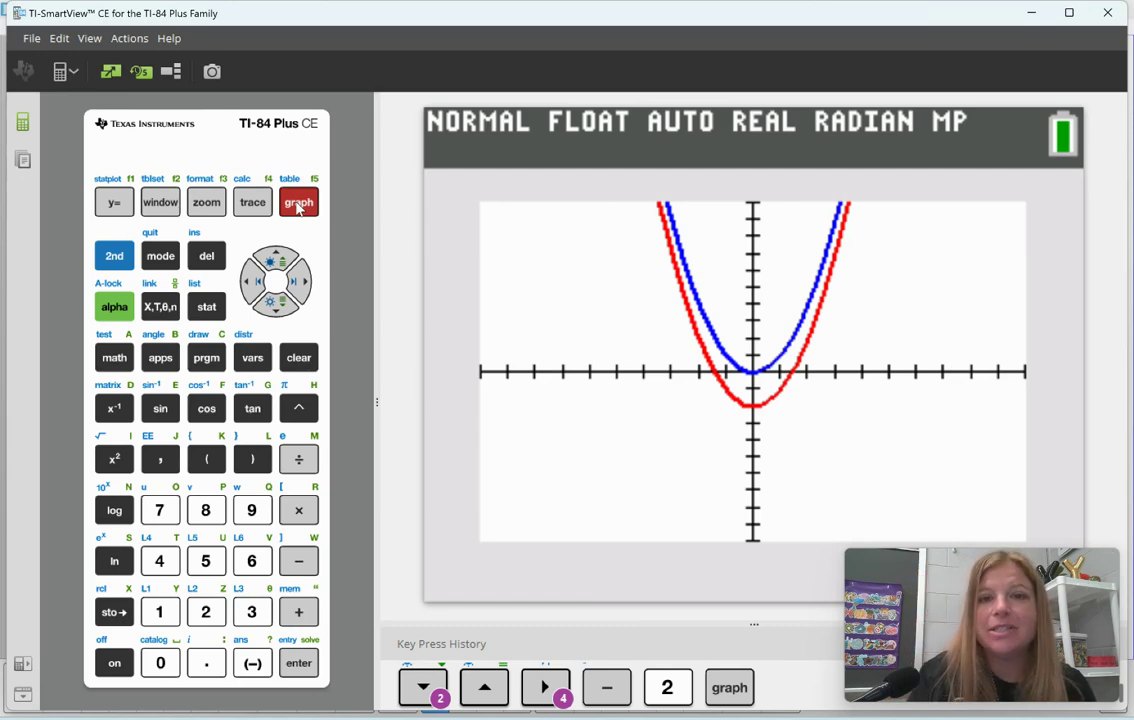
# Dot the vertex at (0, −2), sketch the lowered blue parabola, and advance to the y = x² − 3 page
pyautogui.hotkey('alt', 'Tab')
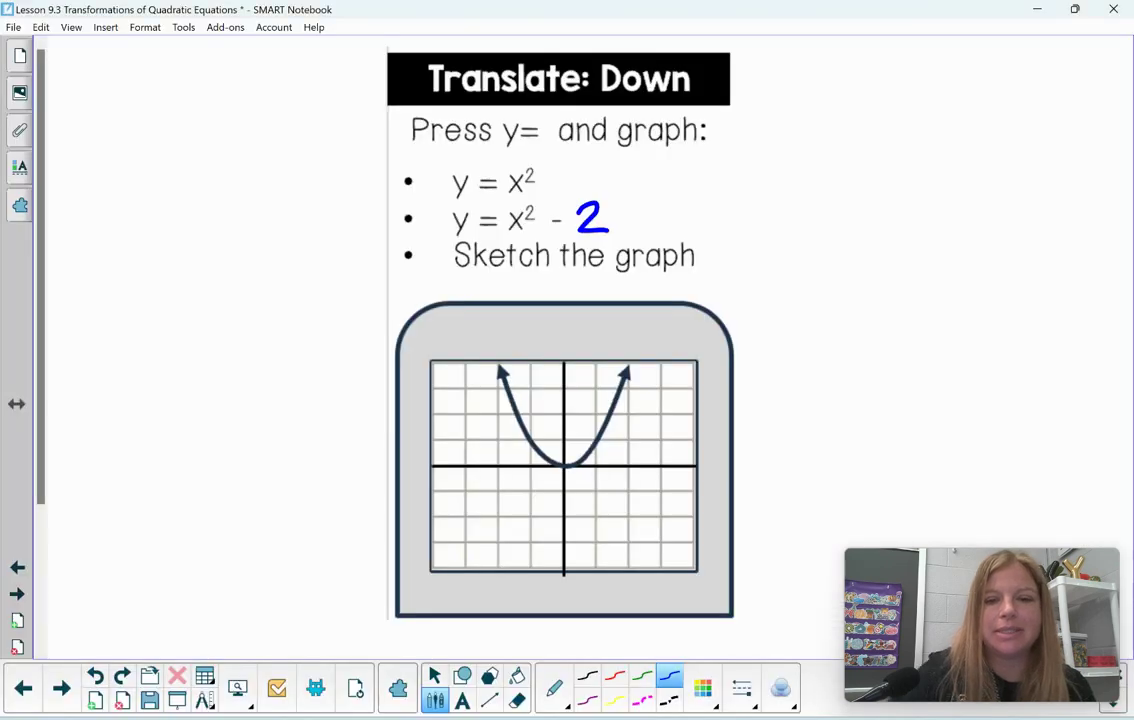
pyautogui.click(561, 516)
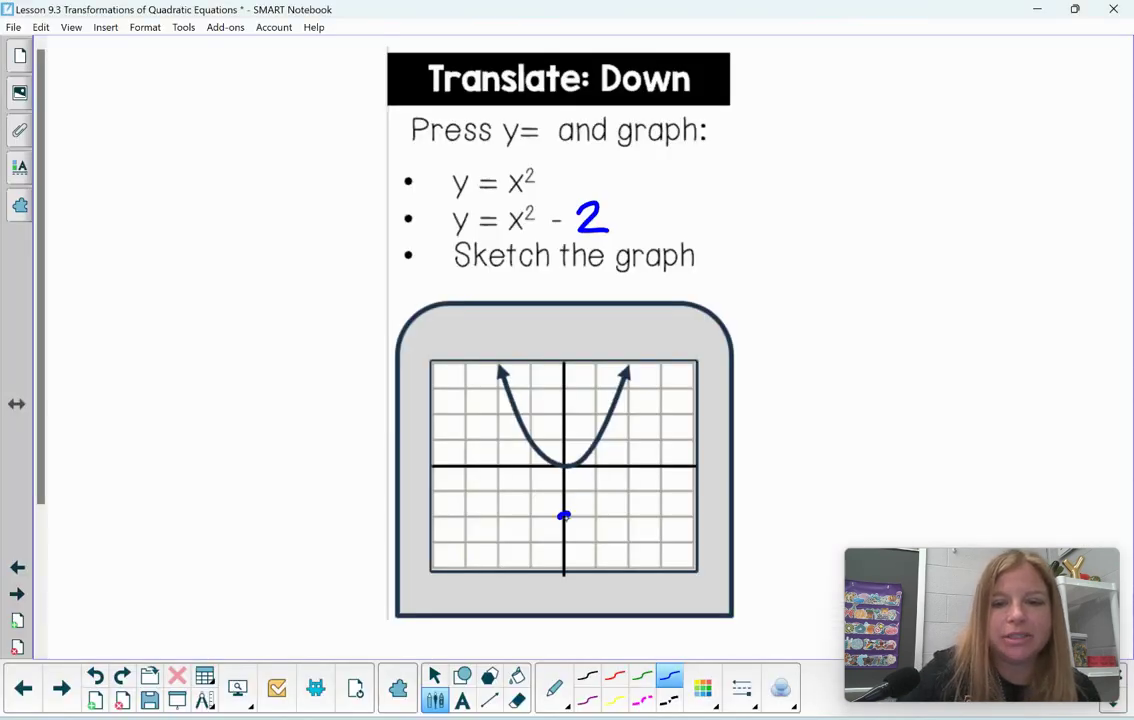
pyautogui.moveTo(490, 411)
pyautogui.mouseDown()
pyautogui.moveTo(550, 517)
pyautogui.moveTo(595, 498)
pyautogui.moveTo(613, 471)
pyautogui.moveTo(635, 395)
pyautogui.mouseUp()
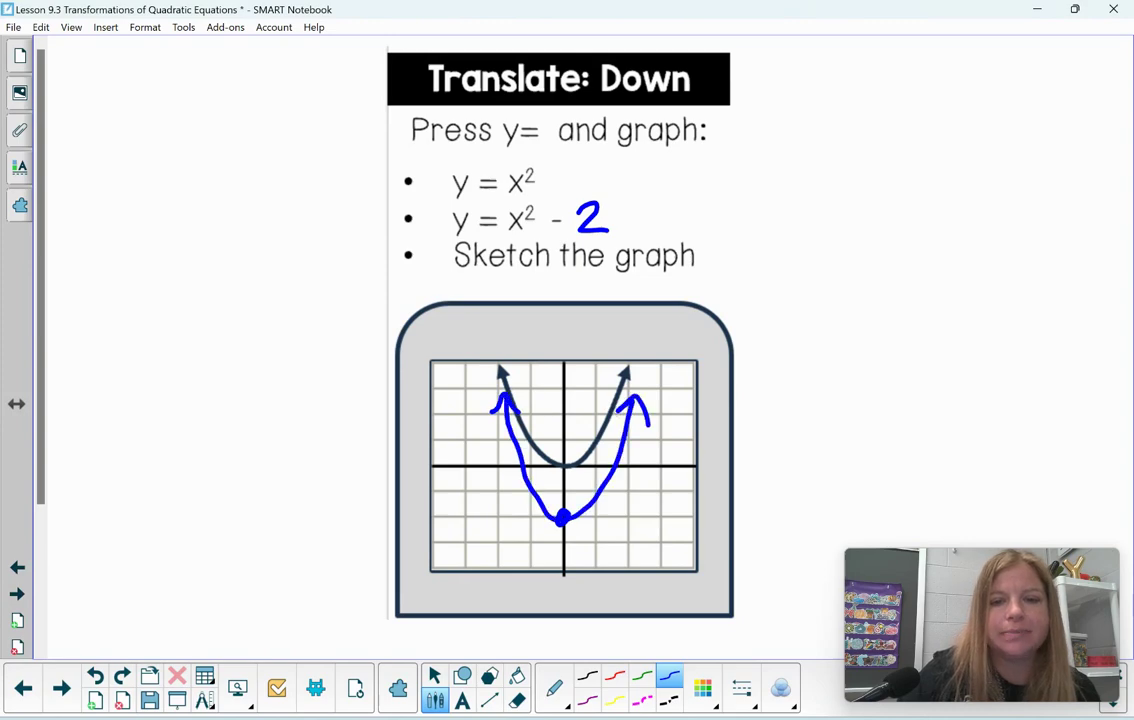
pyautogui.click(61, 688)
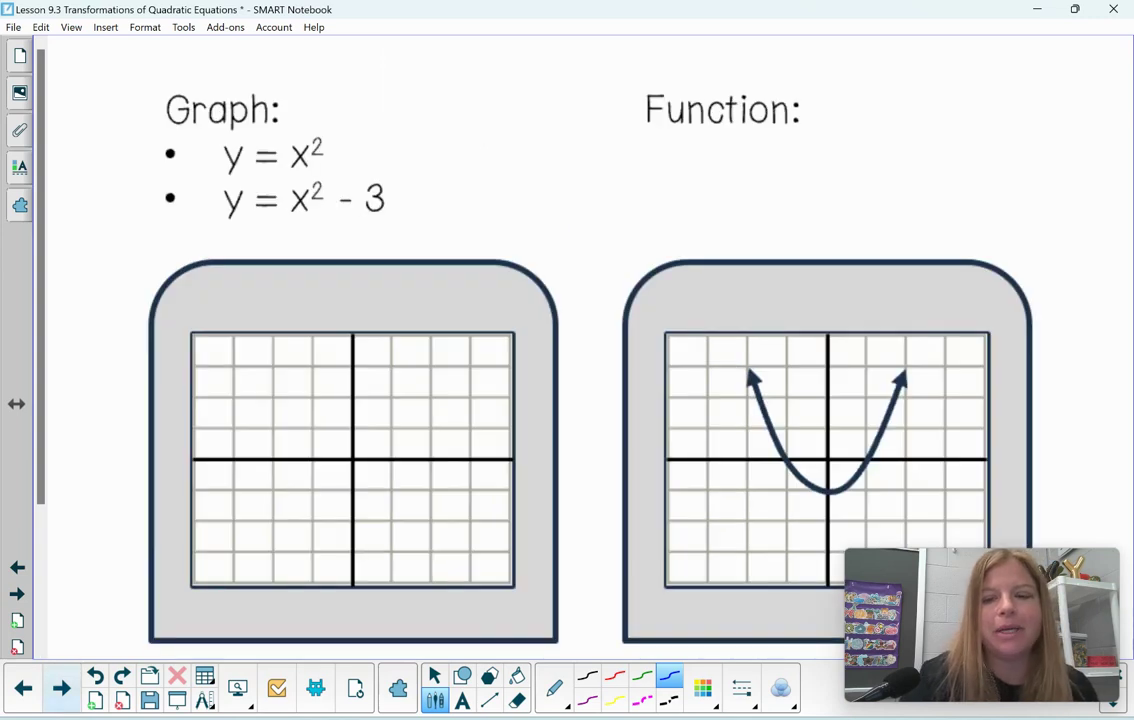
# Sketch y = x² in black on the left grid with its vertex at the origin
pyautogui.click(587, 677)
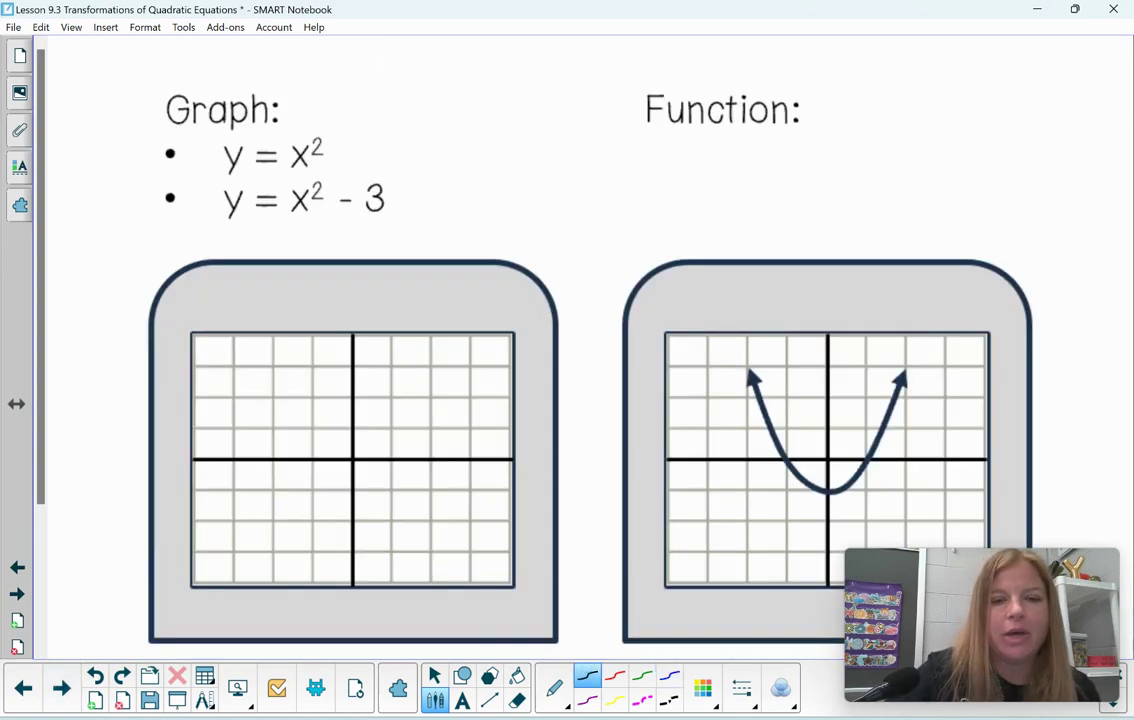
pyautogui.click(352, 458)
pyautogui.moveTo(281, 351)
pyautogui.mouseDown()
pyautogui.moveTo(307, 325)
pyautogui.moveTo(304, 367)
pyautogui.moveTo(366, 454)
pyautogui.moveTo(421, 343)
pyautogui.mouseUp()
# Underline the − 3 in the second equation in red
pyautogui.click(615, 677)
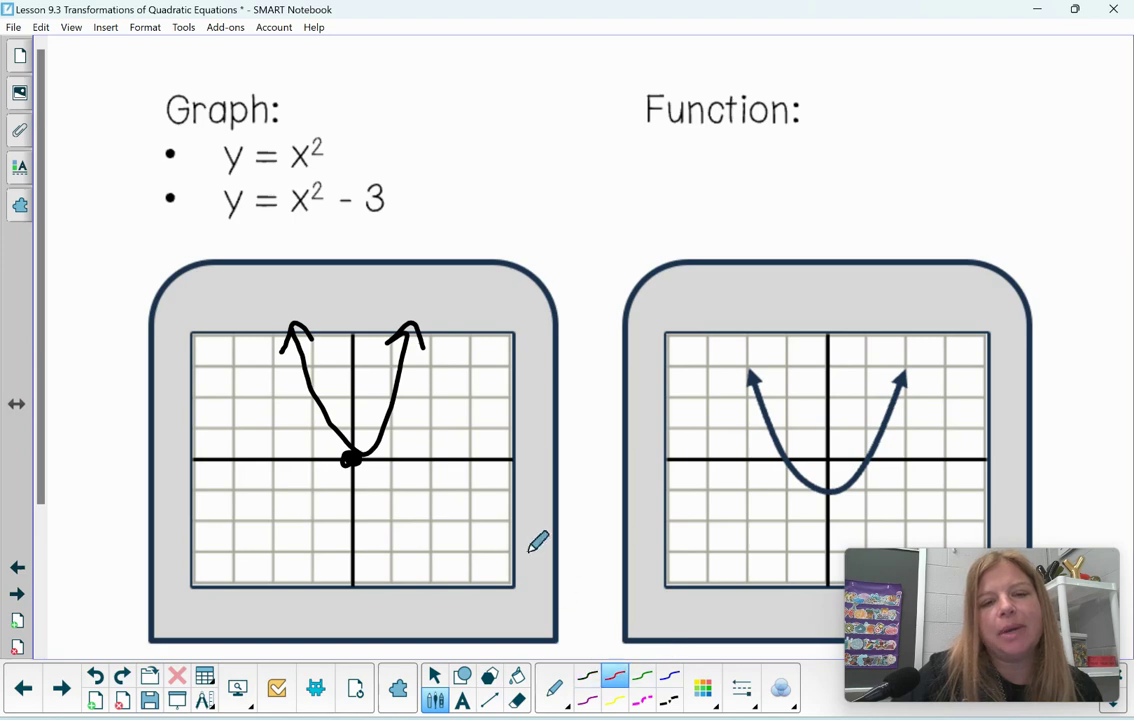
pyautogui.moveTo(333, 227); pyautogui.dragTo(382, 226)
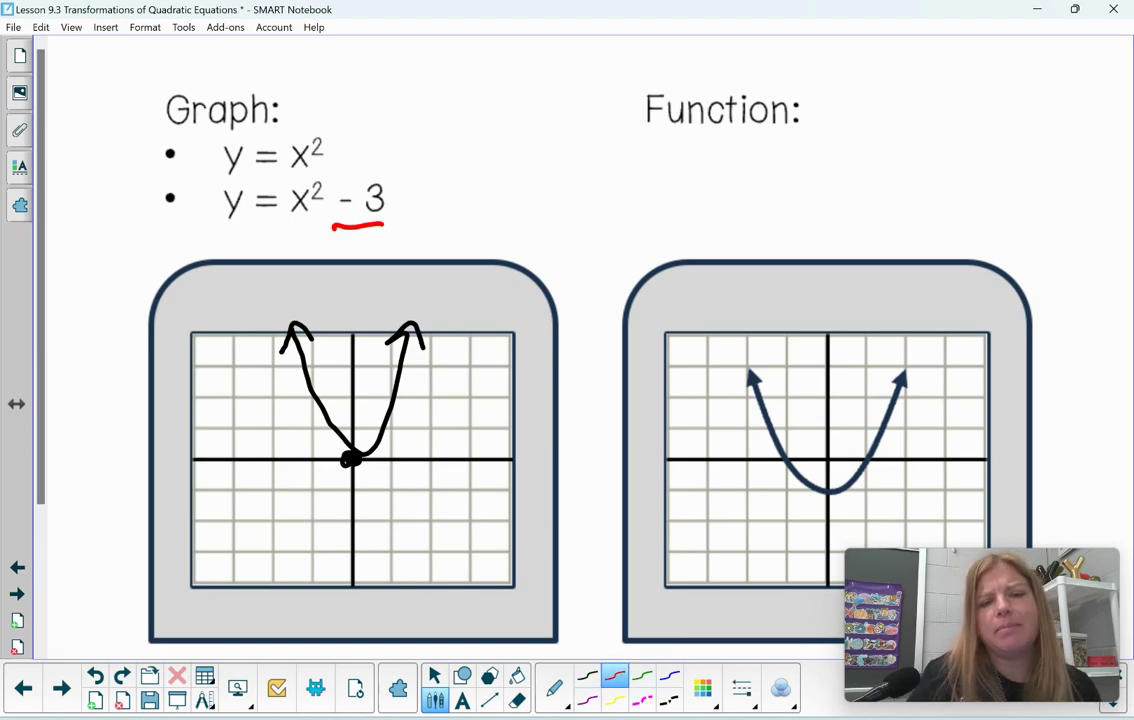
pyautogui.hotkey('alt', 'Tab')
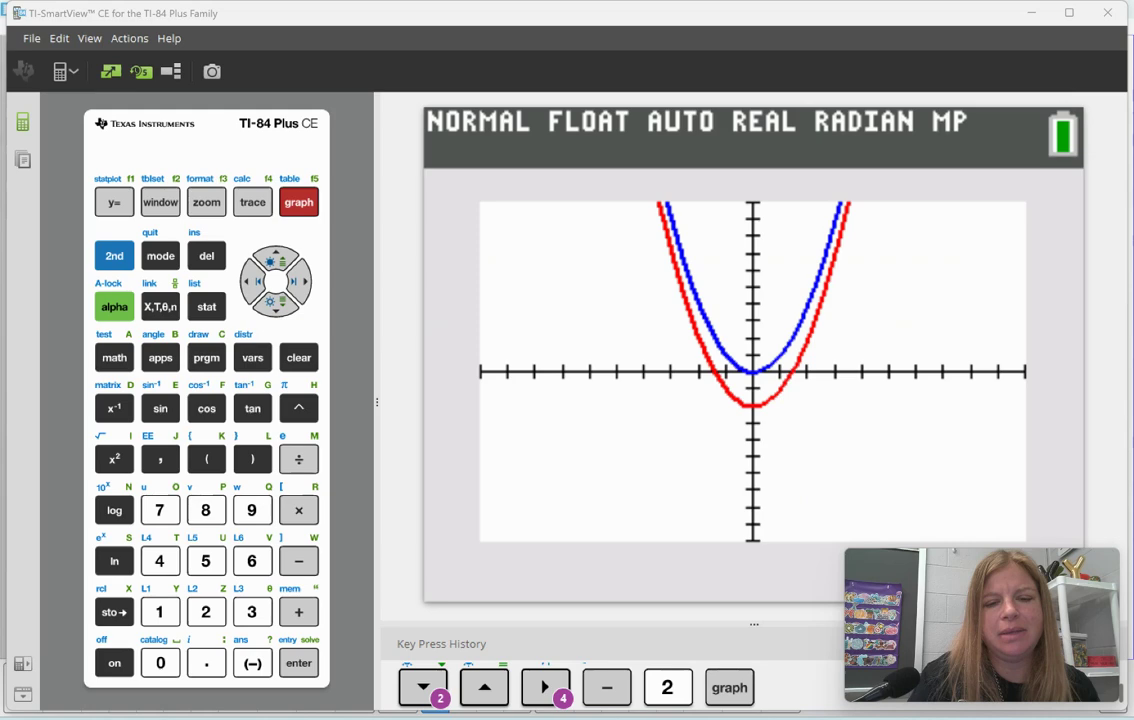
# Change Y2's constant to 3 so it reads X²−3, and graph it with X²
pyautogui.click(114, 202)
pyautogui.click(274, 300)
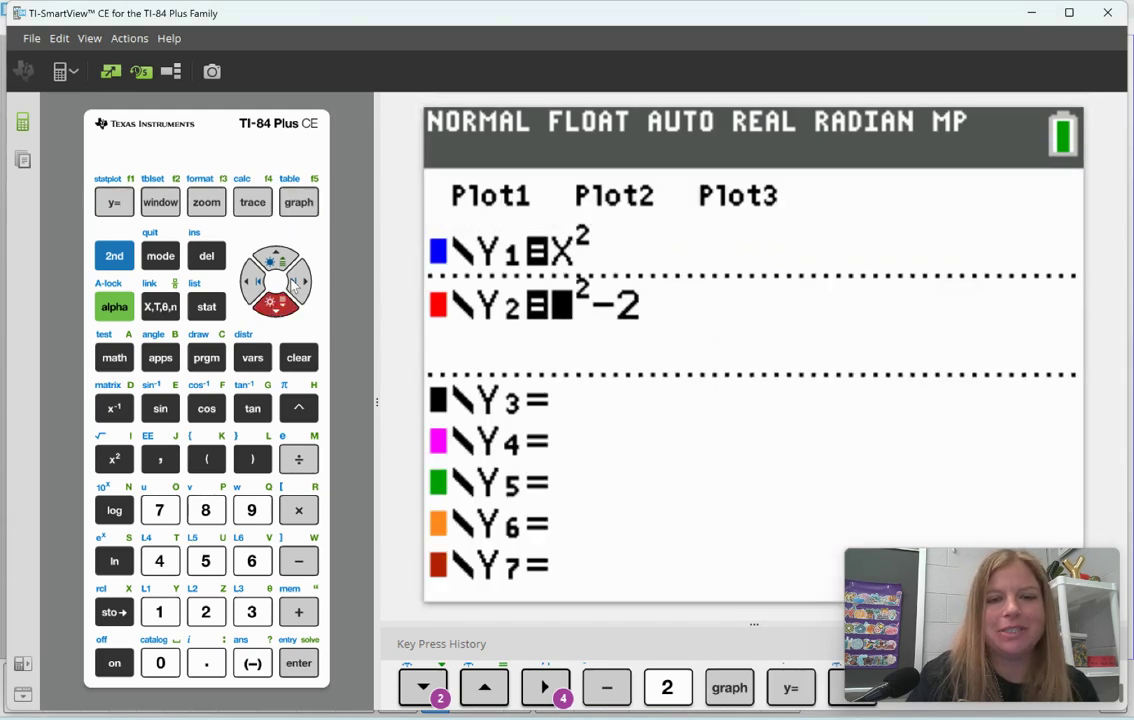
pyautogui.click(297, 282)
pyautogui.click(297, 282)
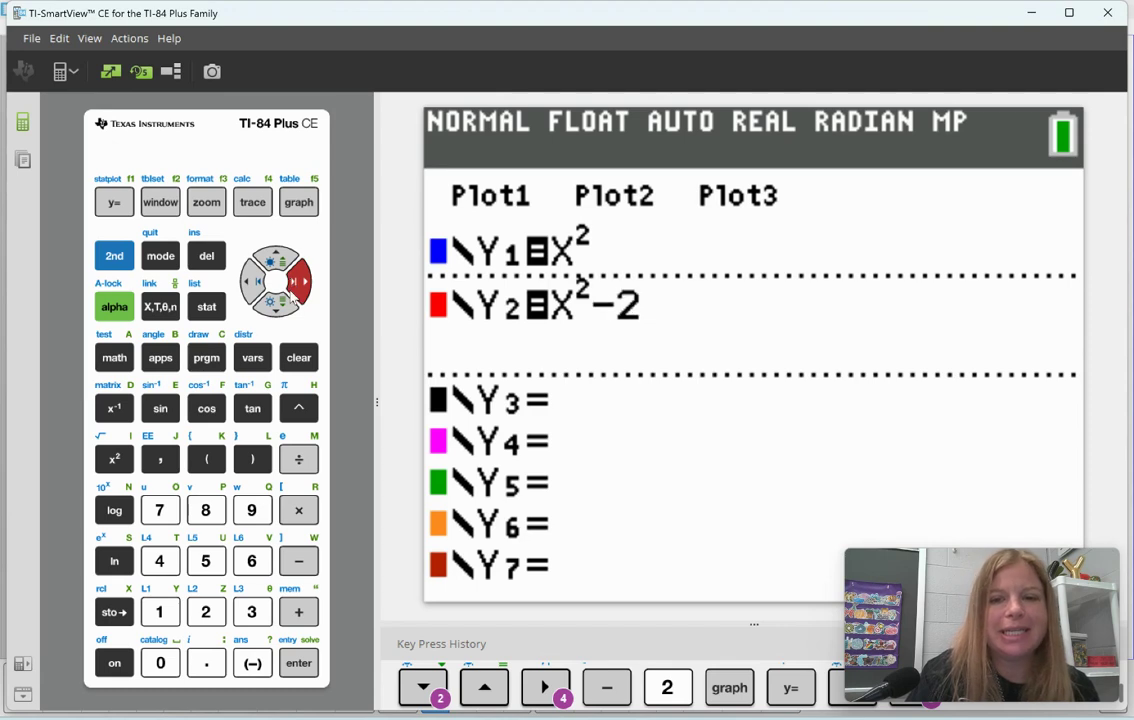
pyautogui.click(257, 611)
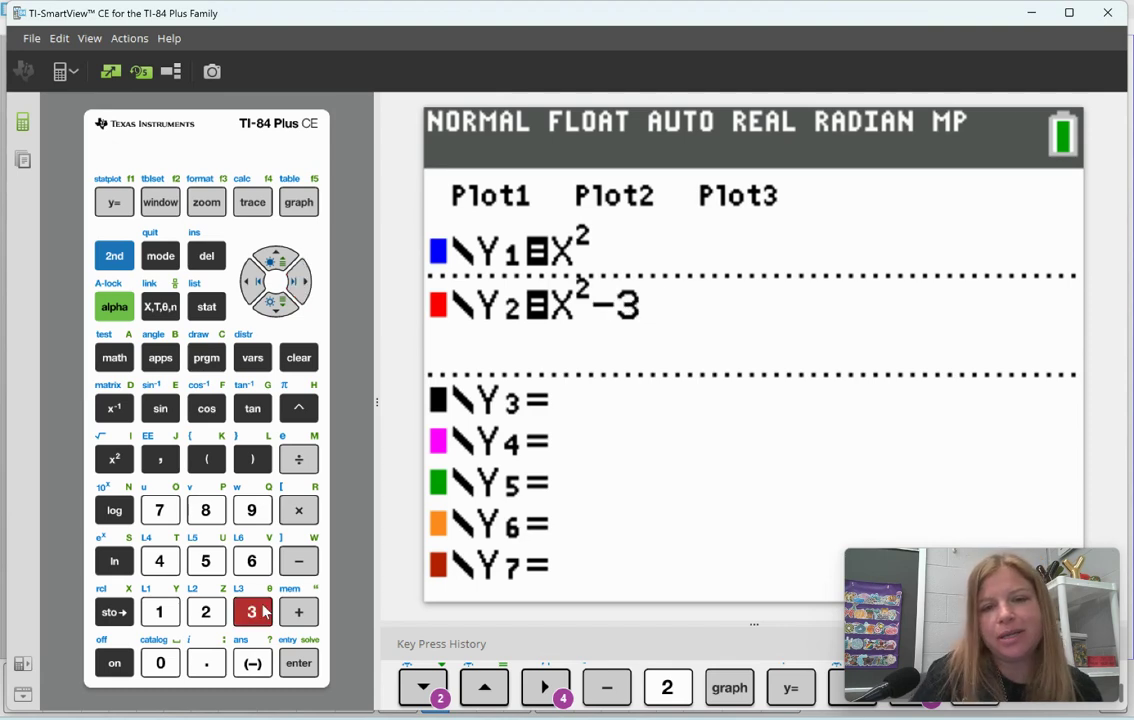
pyautogui.click(300, 204)
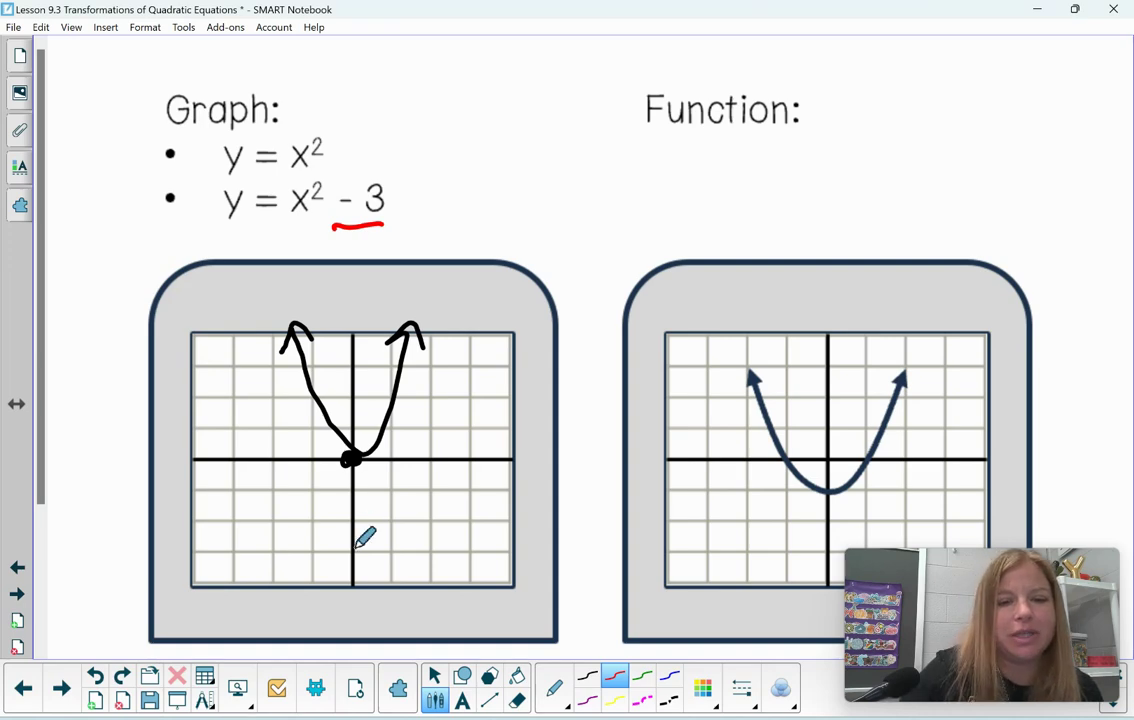
# Sketch the red parabola through (0, −3) and mark the right parabola's vertex in blue
pyautogui.moveTo(272, 395)
pyautogui.mouseDown()
pyautogui.moveTo(293, 390)
pyautogui.moveTo(339, 538)
pyautogui.moveTo(432, 378)
pyautogui.moveTo(438, 398)
pyautogui.mouseUp()
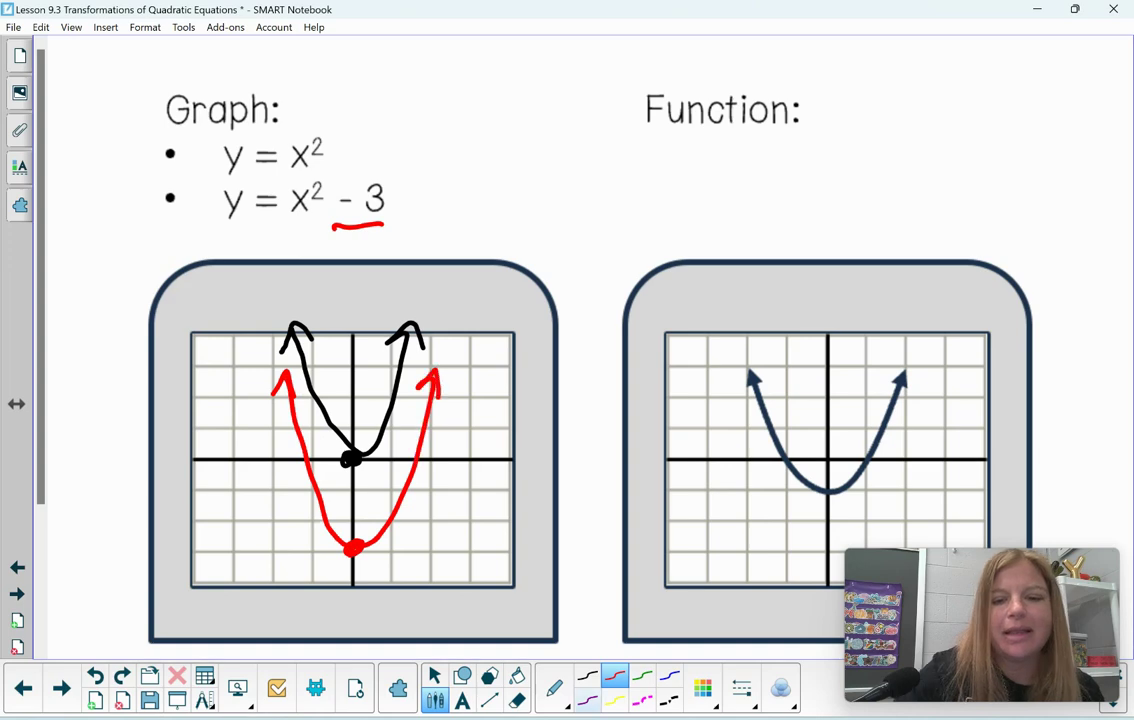
pyautogui.click(669, 676)
pyautogui.click(830, 491)
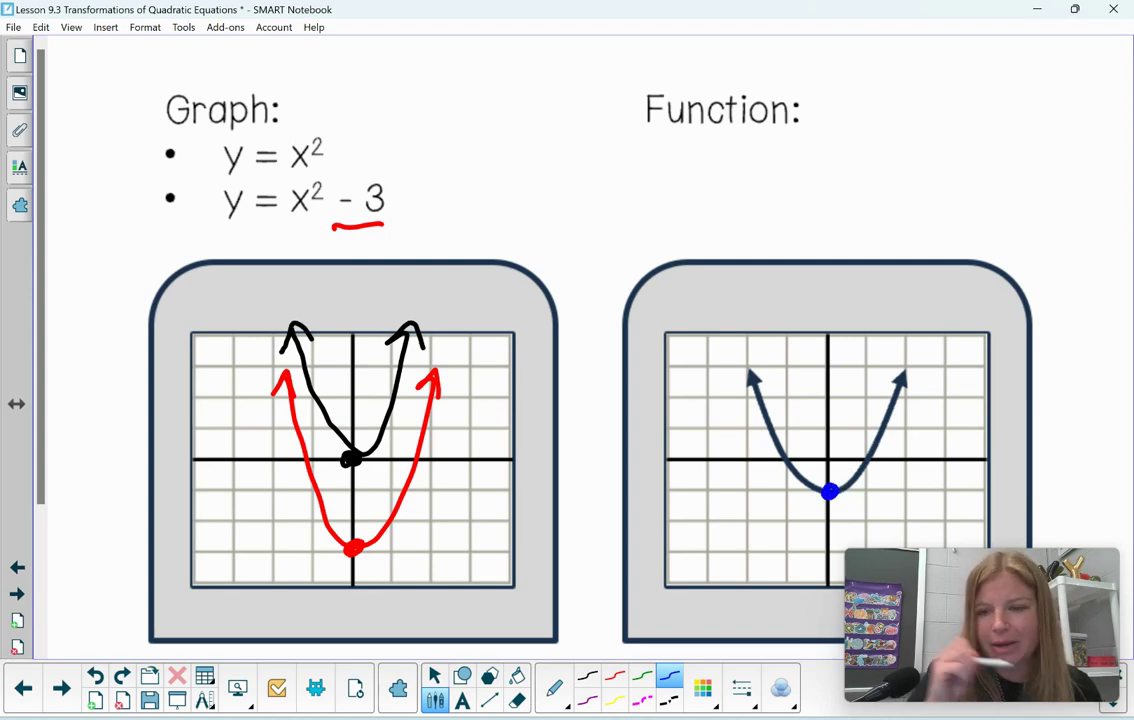
# Handwrite y = x² − 1 under Function in blue
pyautogui.moveTo(696, 175)
pyautogui.mouseDown()
pyautogui.moveTo(726, 197)
pyautogui.moveTo(730, 230)
pyautogui.mouseUp()
pyautogui.moveTo(746, 177)
pyautogui.mouseDown()
pyautogui.moveTo(775, 173)
pyautogui.moveTo(778, 190)
pyautogui.moveTo(822, 200)
pyautogui.moveTo(800, 201)
pyautogui.mouseUp()
pyautogui.moveTo(831, 142)
pyautogui.mouseDown()
pyautogui.moveTo(886, 178)
pyautogui.moveTo(911, 172)
pyautogui.mouseUp()
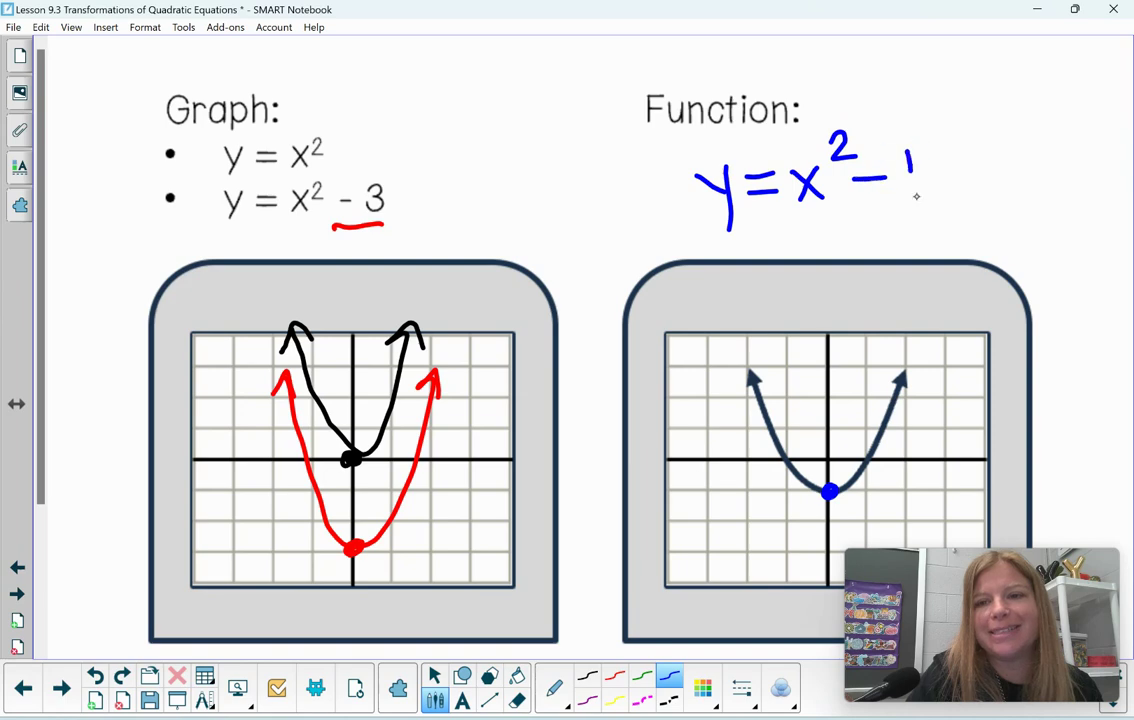